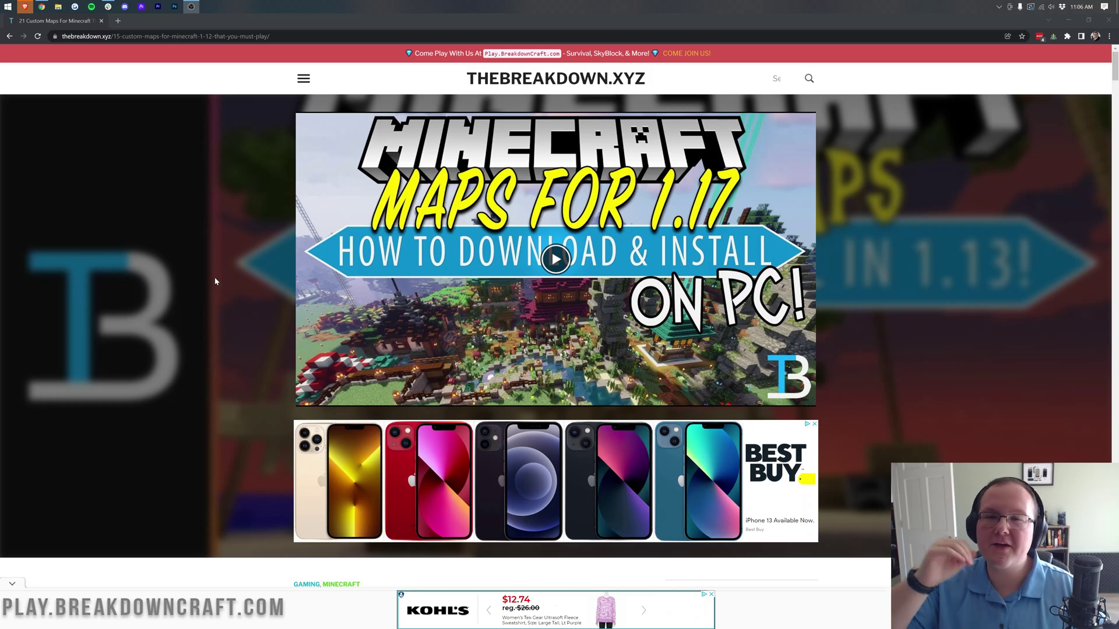
Scroll down the article, highlighting the One Click Modpacks, Automated Backups and Instant Setup headings
scroll(215, 282, down, 5)
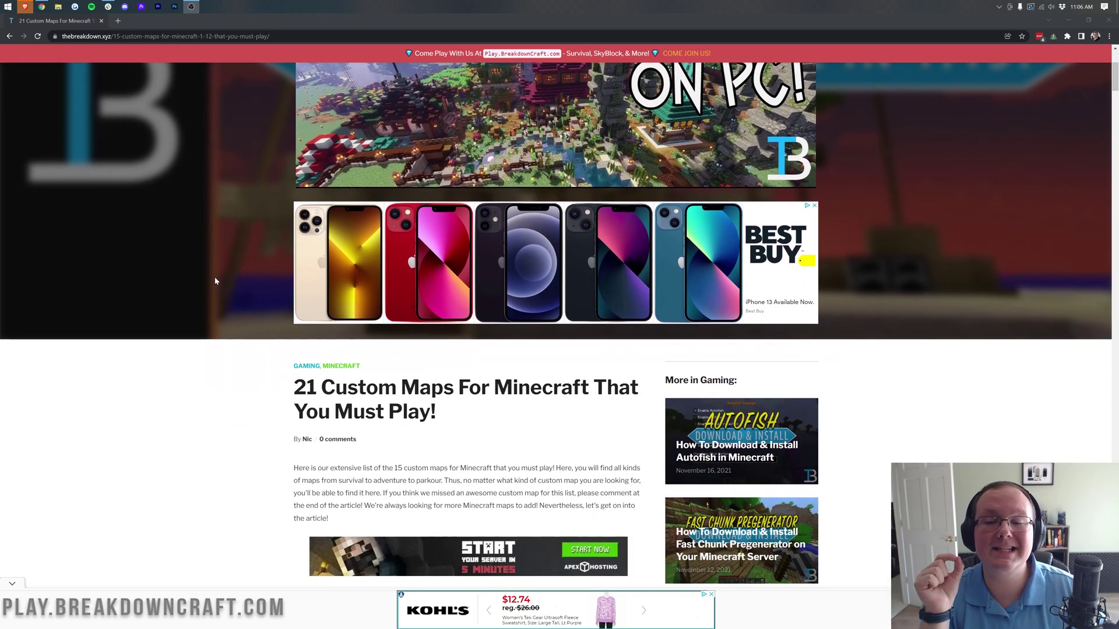
scroll(216, 277, down, 4)
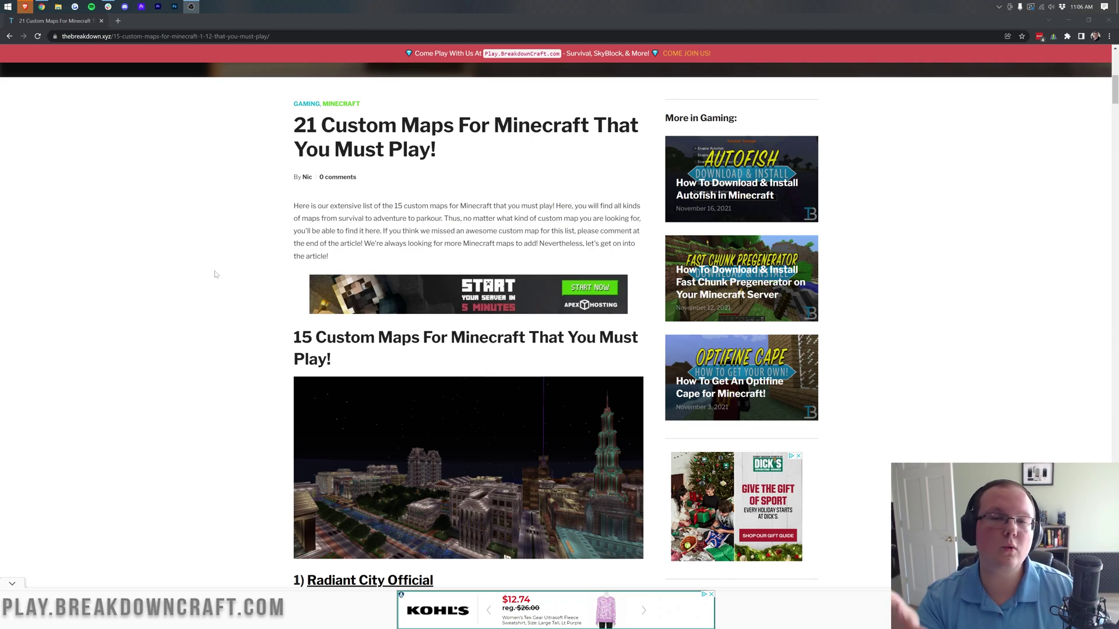
scroll(215, 274, down, 1)
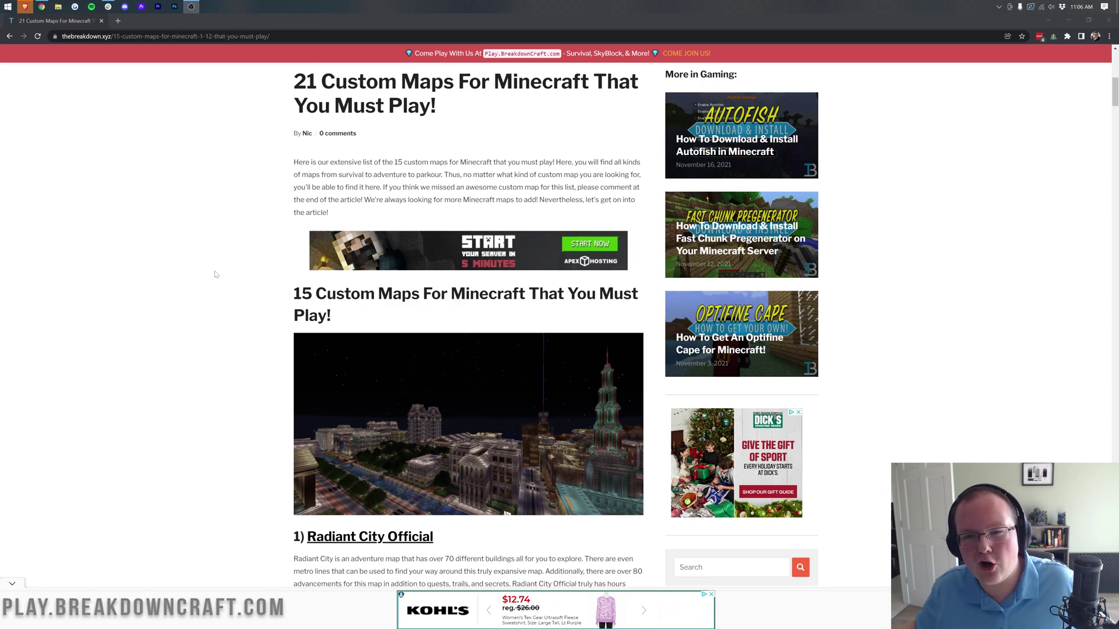
scroll(215, 275, up, 10)
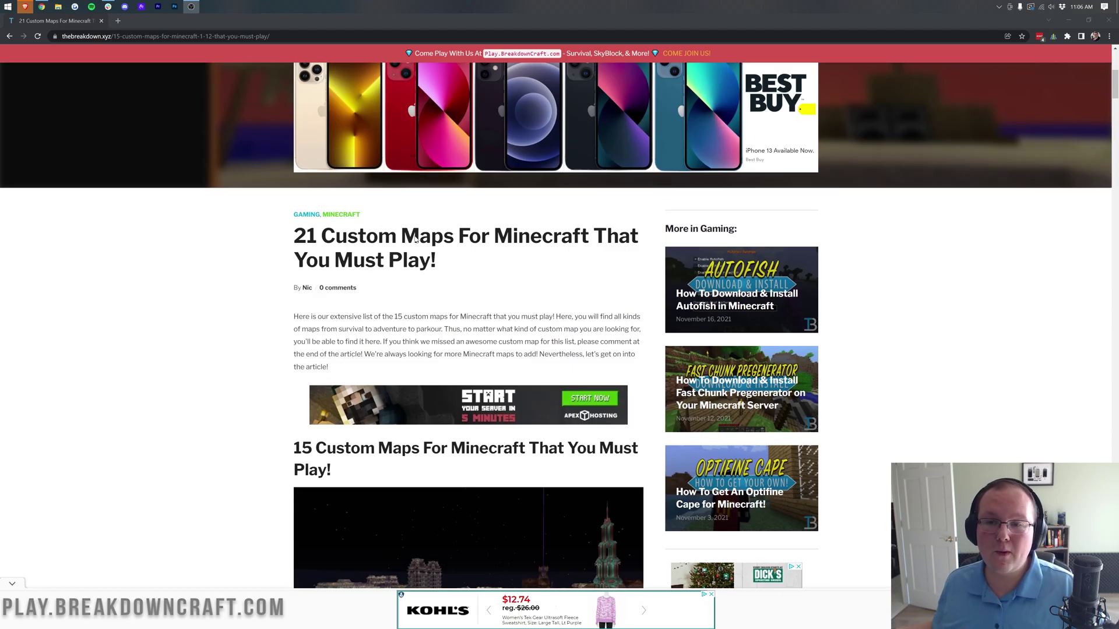
scroll(844, 226, down, 3)
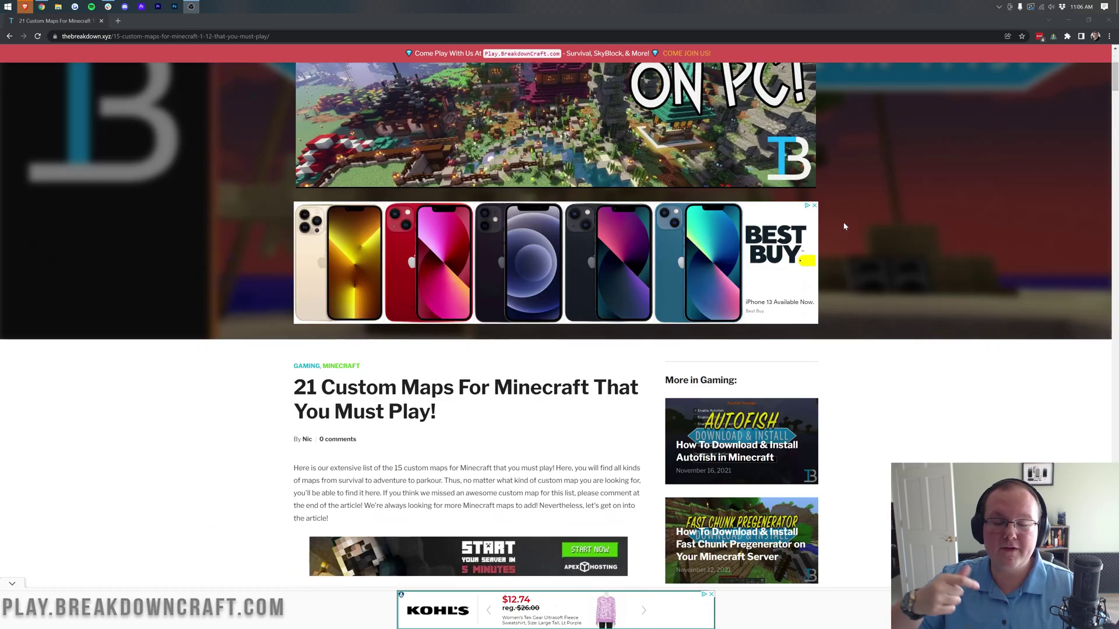
scroll(844, 226, up, 3)
scroll(844, 226, down, 3)
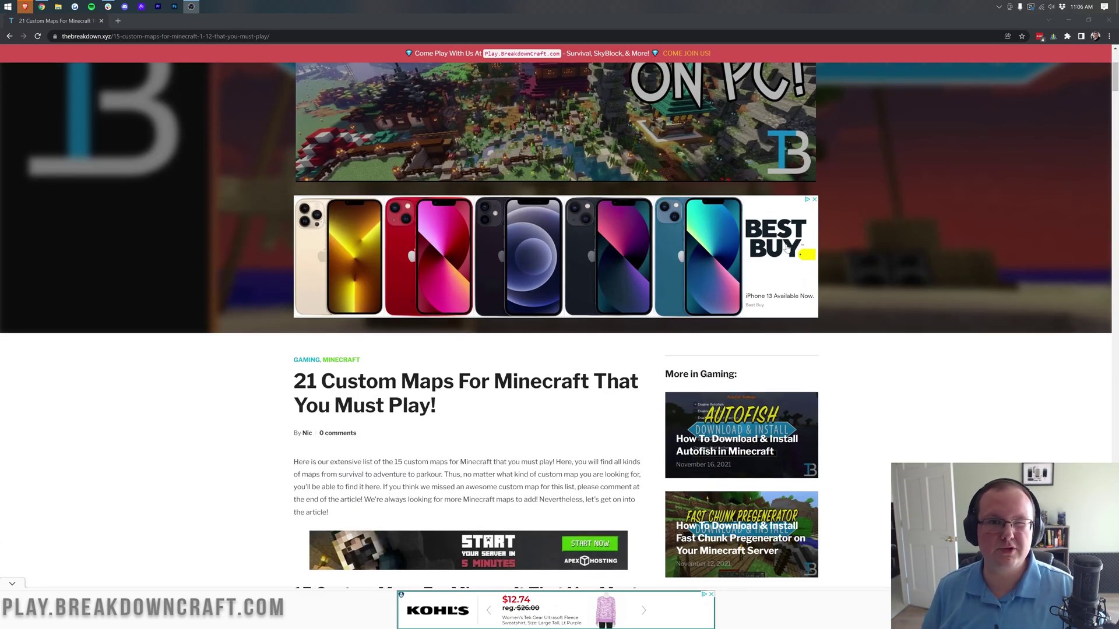
scroll(787, 249, down, 1)
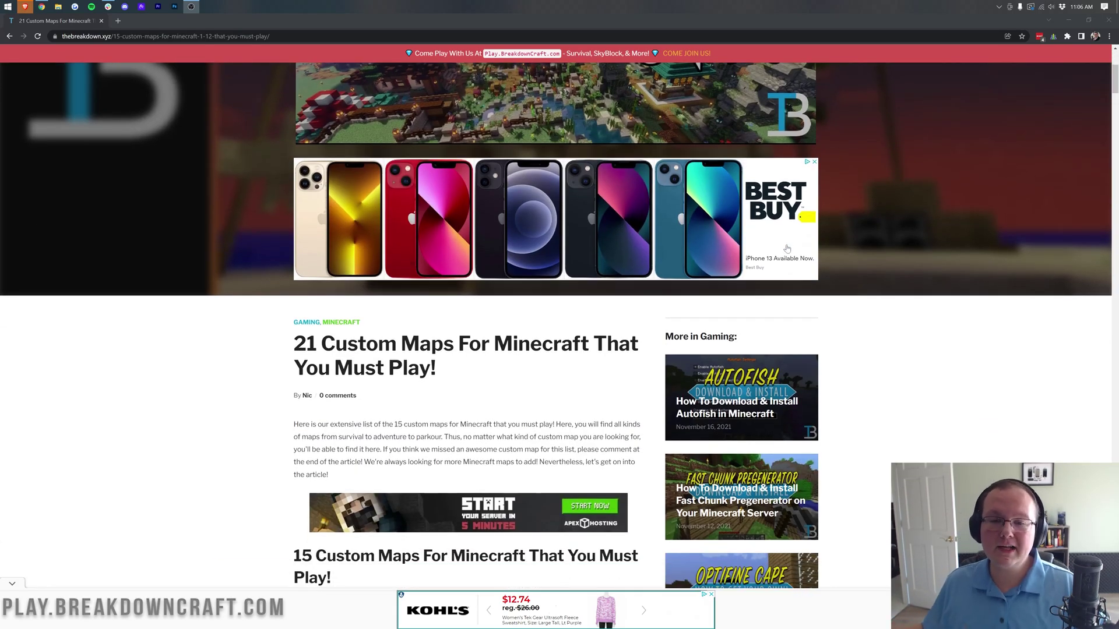
scroll(787, 249, down, 2)
scroll(787, 249, up, 5)
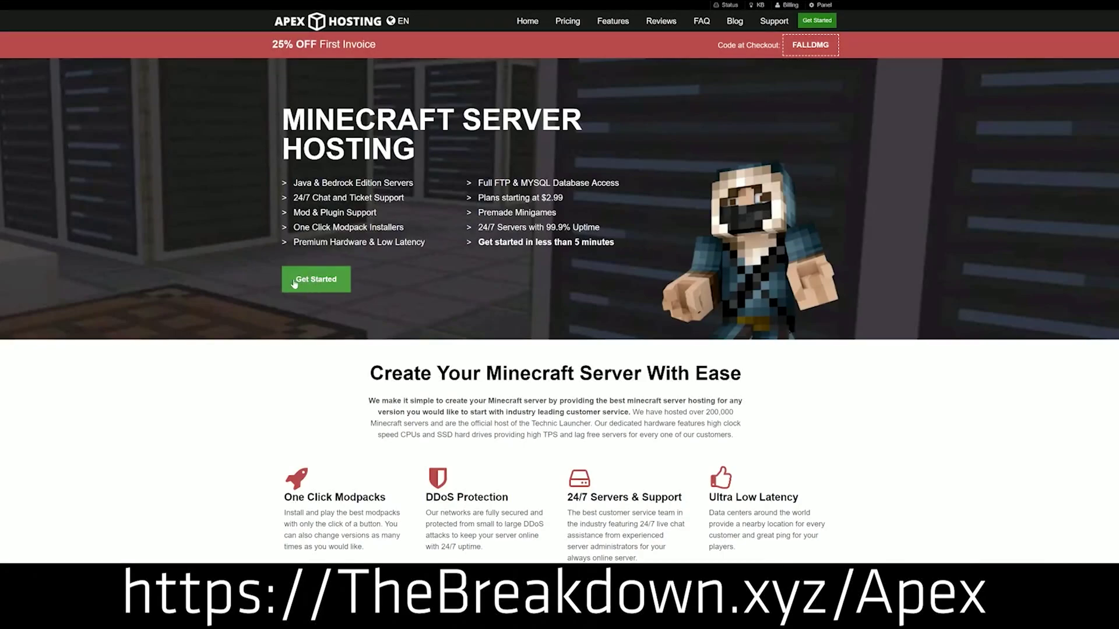
scroll(366, 176, down, 4)
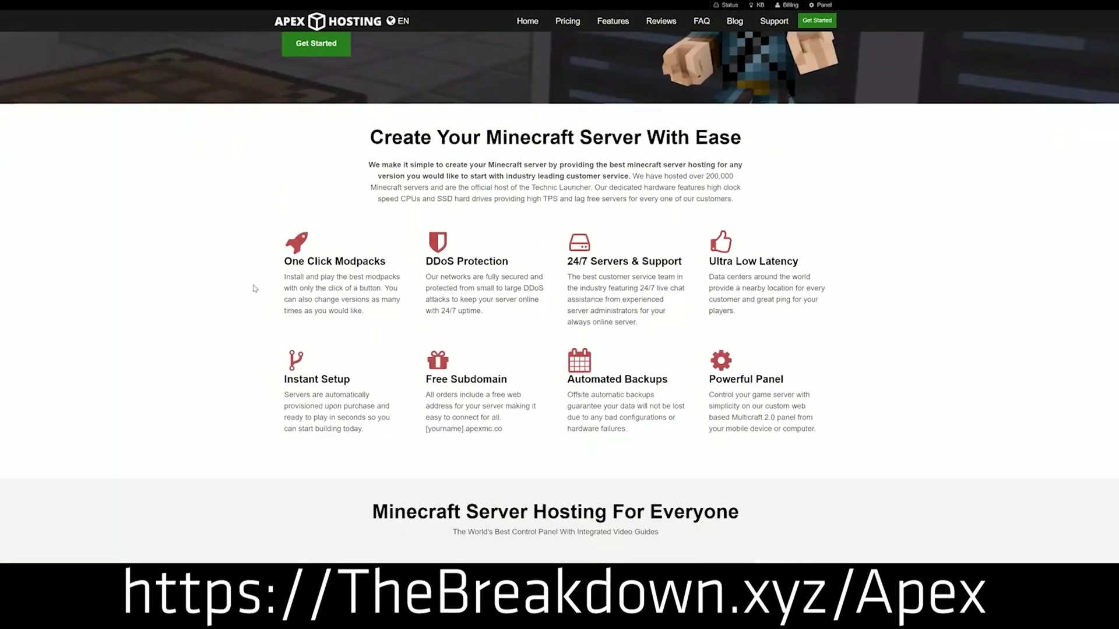
drag(284, 261, 679, 262)
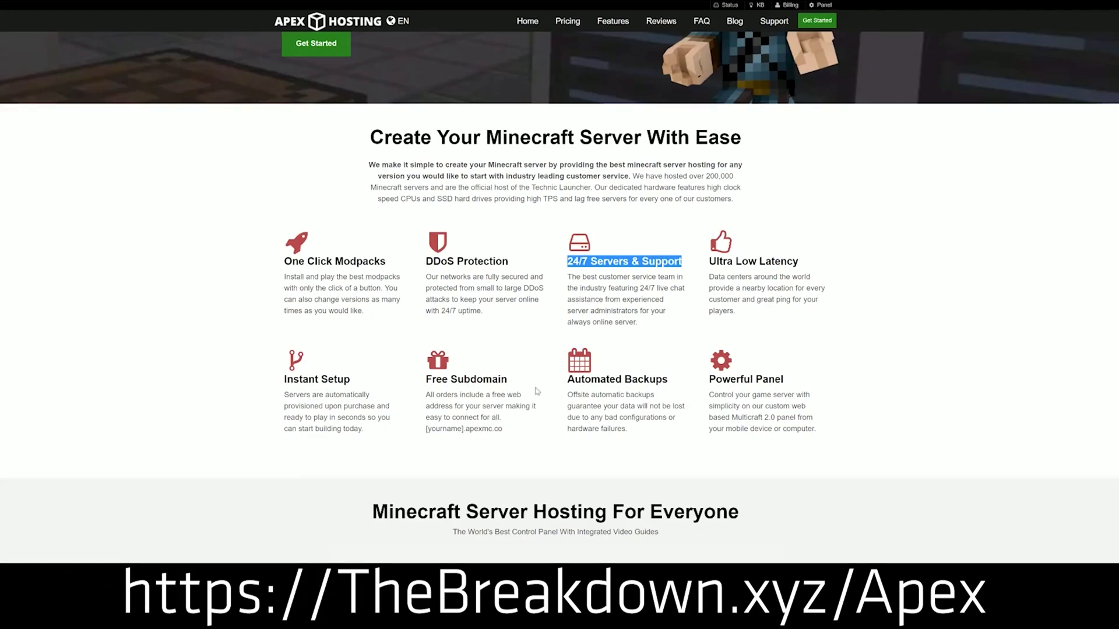
drag(565, 380, 687, 433)
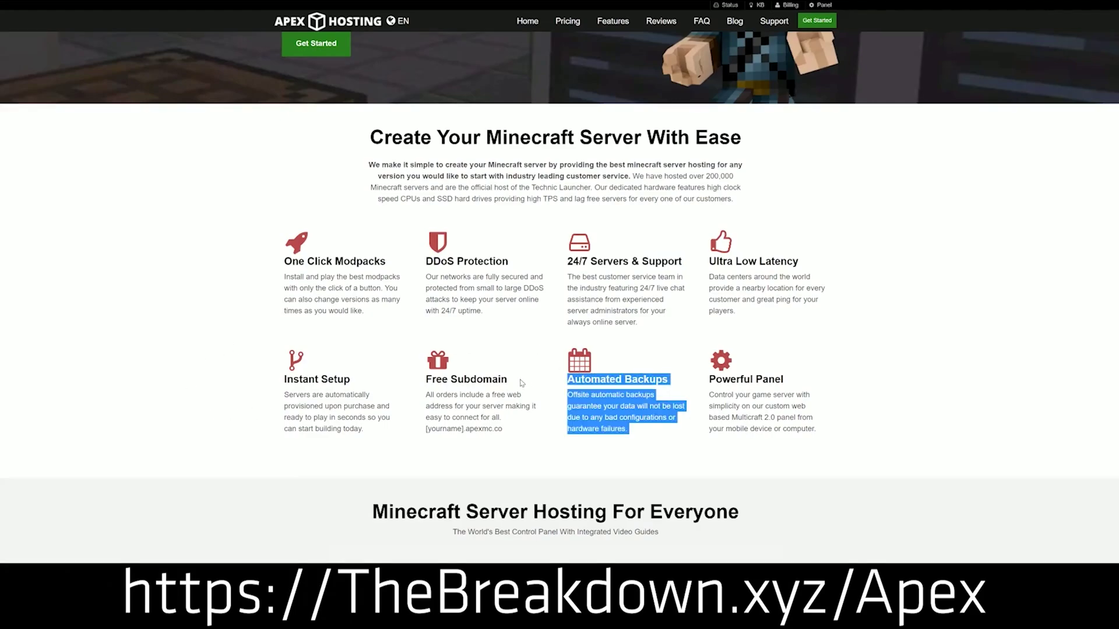
click(380, 391)
drag(365, 432, 284, 379)
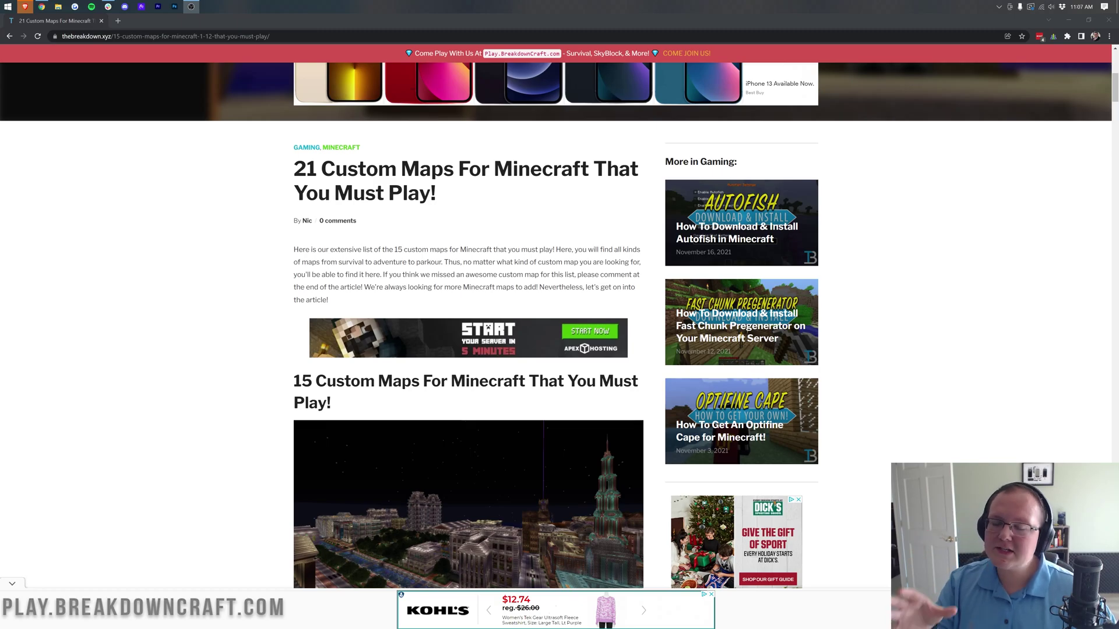
Find '1) Radiant City Official' and select its 'Version: 1.18.1' line, then deselect it
scroll(501, 231, down, 10)
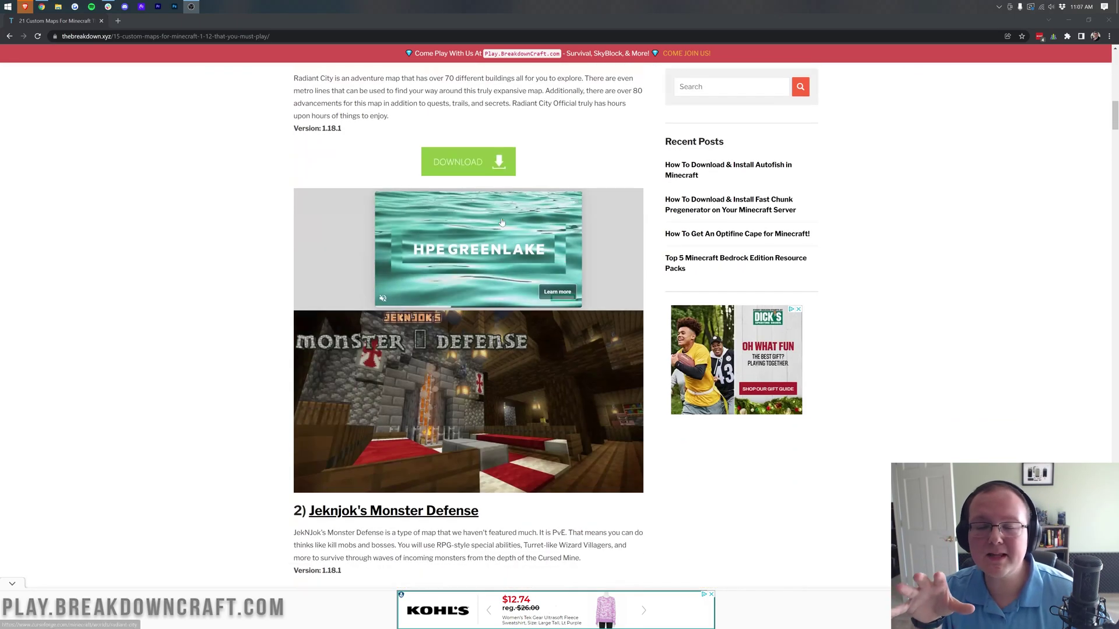
scroll(502, 222, up, 4)
scroll(502, 222, up, 1)
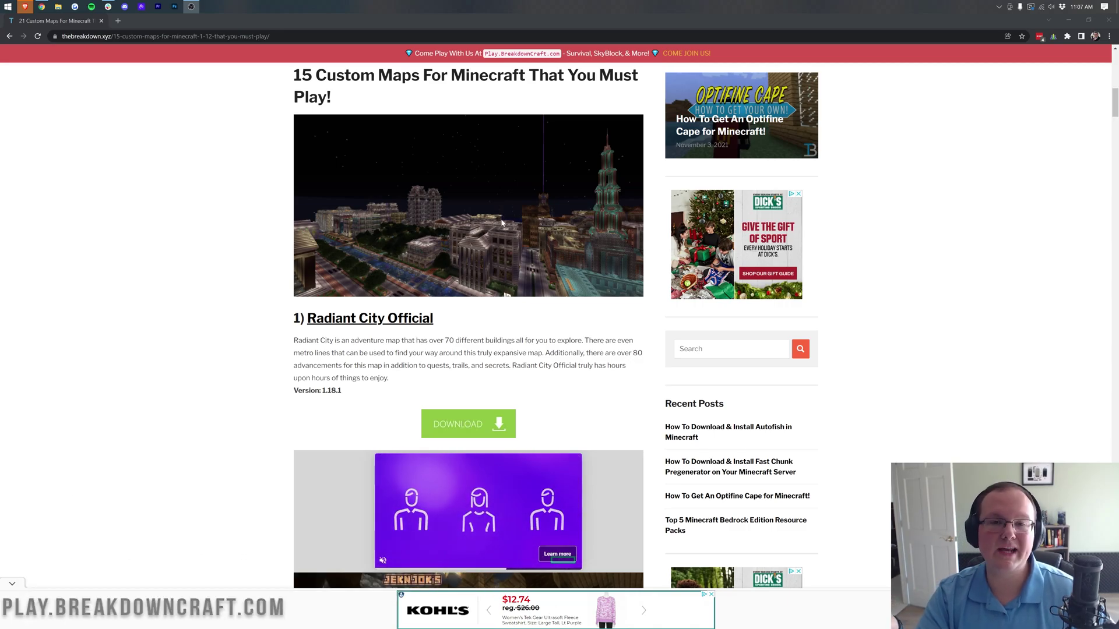
scroll(501, 219, down, 2)
scroll(501, 223, down, 3)
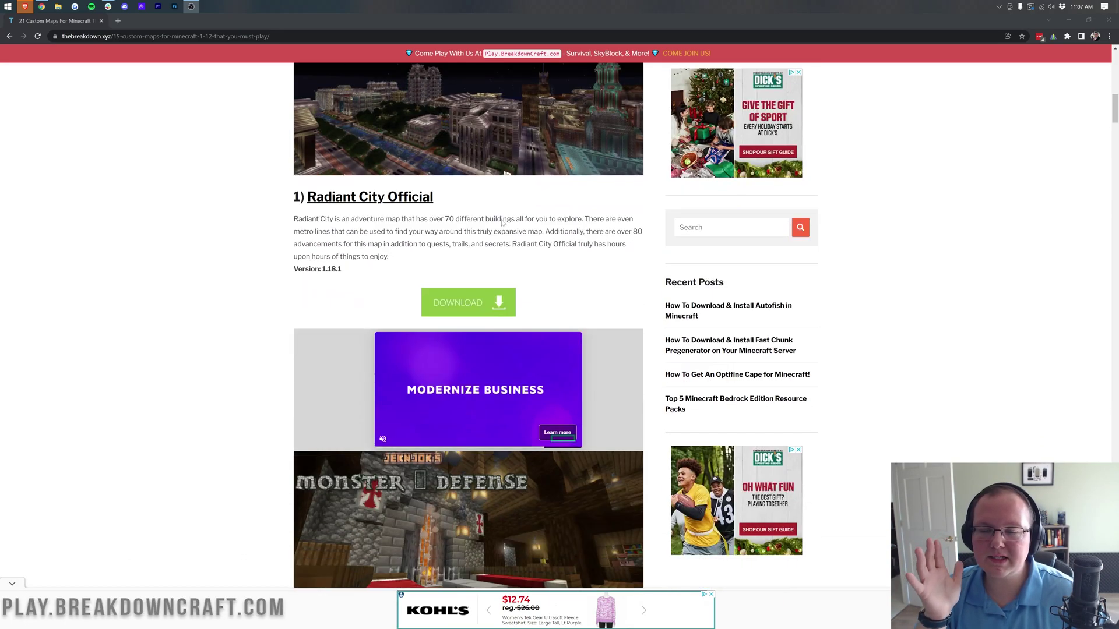
scroll(501, 222, down, 2)
scroll(501, 223, up, 2)
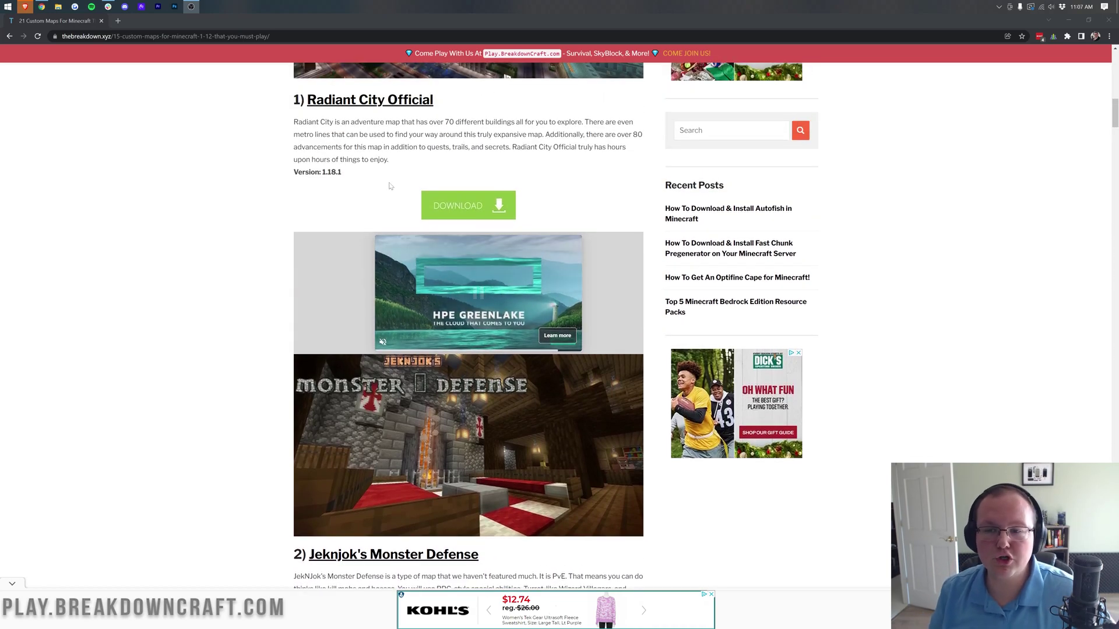
drag(342, 173, 293, 172)
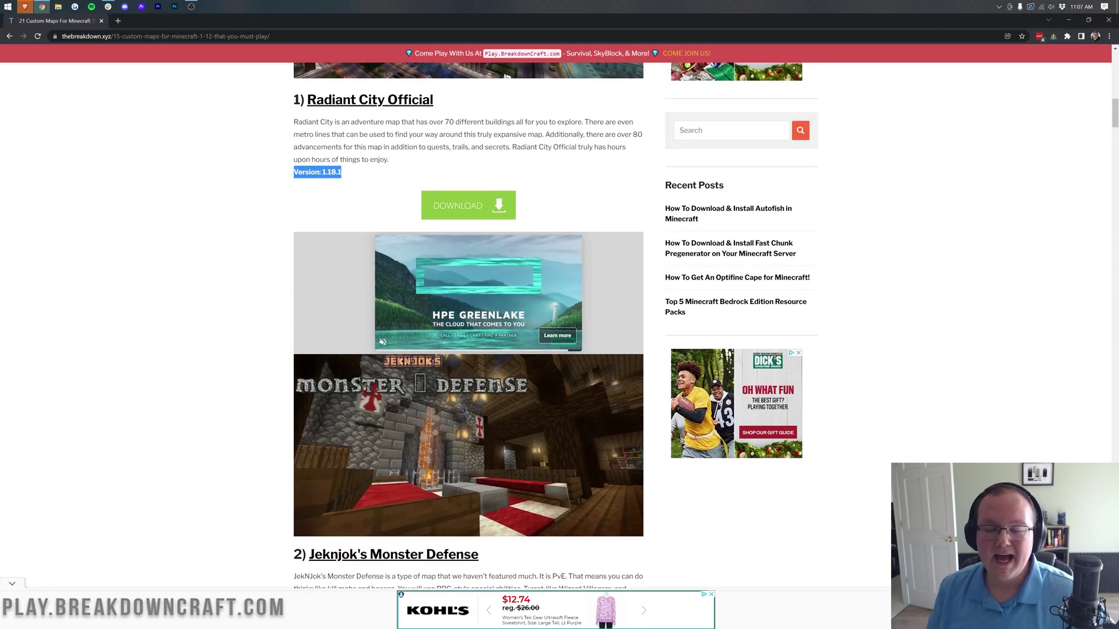
click(376, 168)
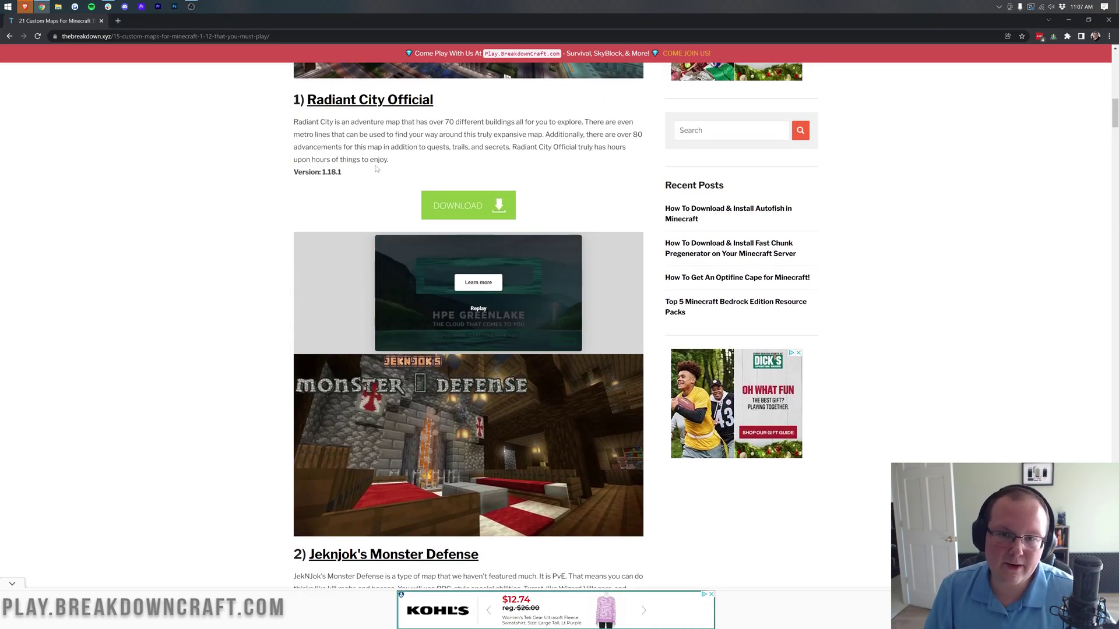
scroll(391, 195, down, 15)
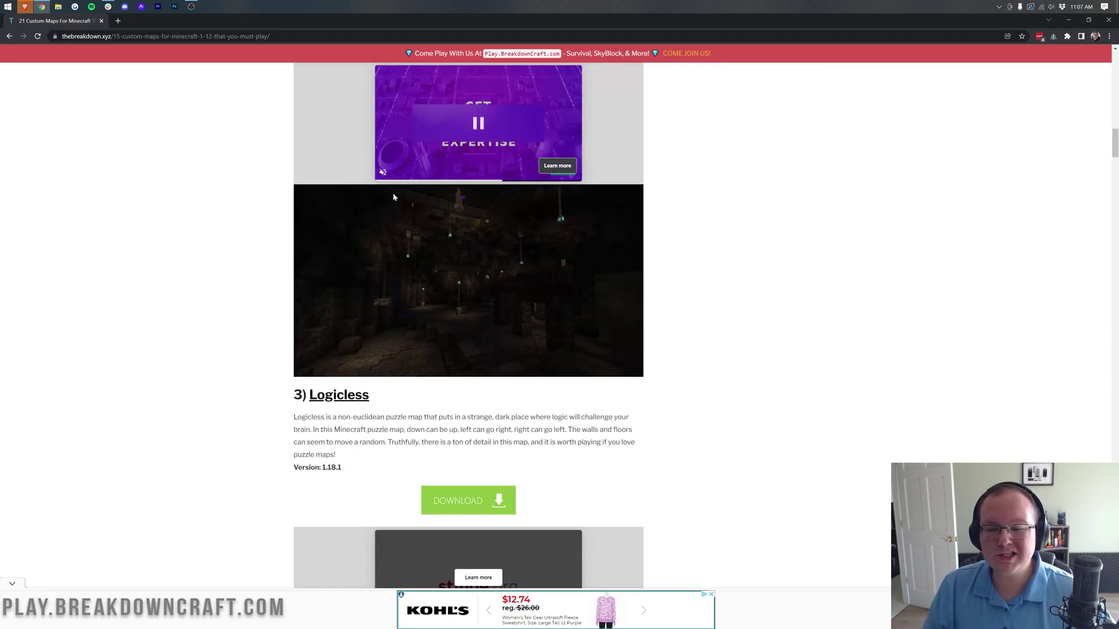
scroll(399, 196, down, 20)
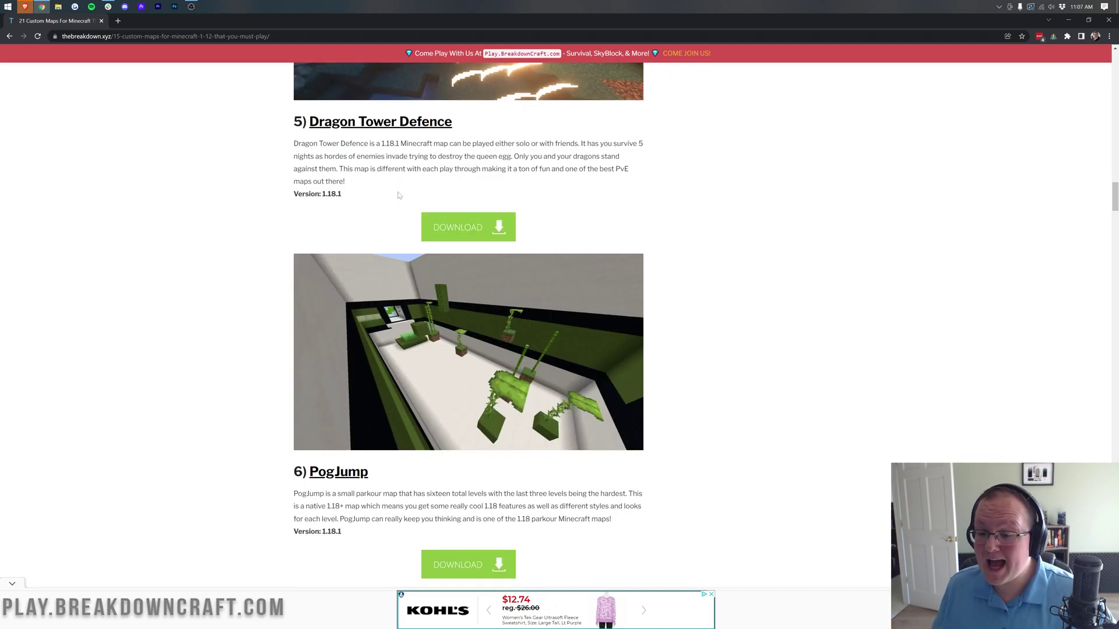
scroll(399, 195, down, 20)
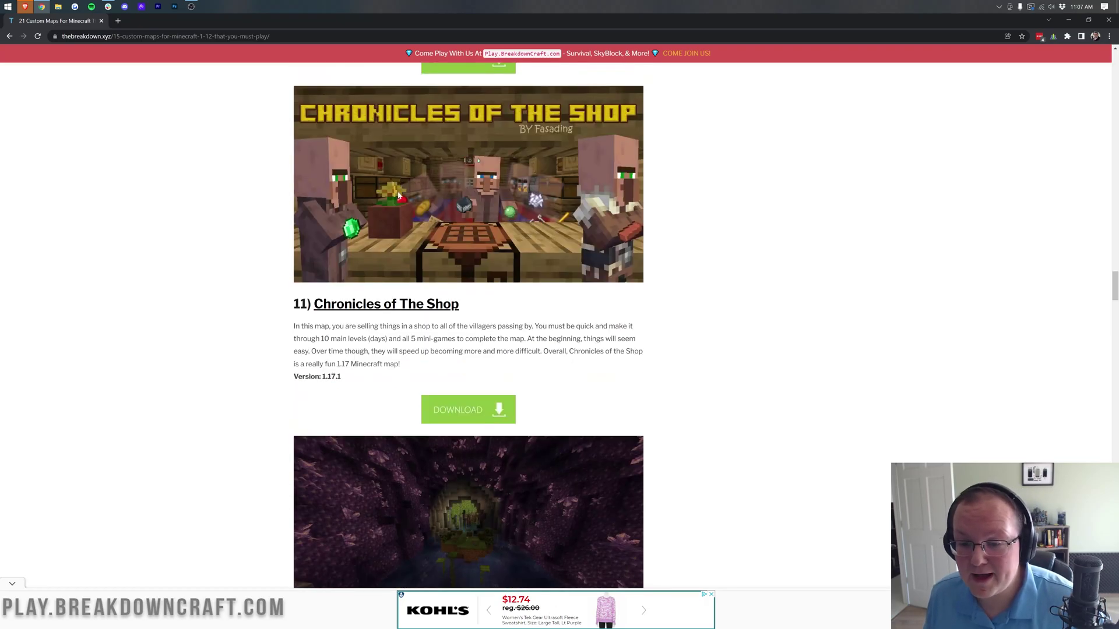
scroll(399, 195, down, 10)
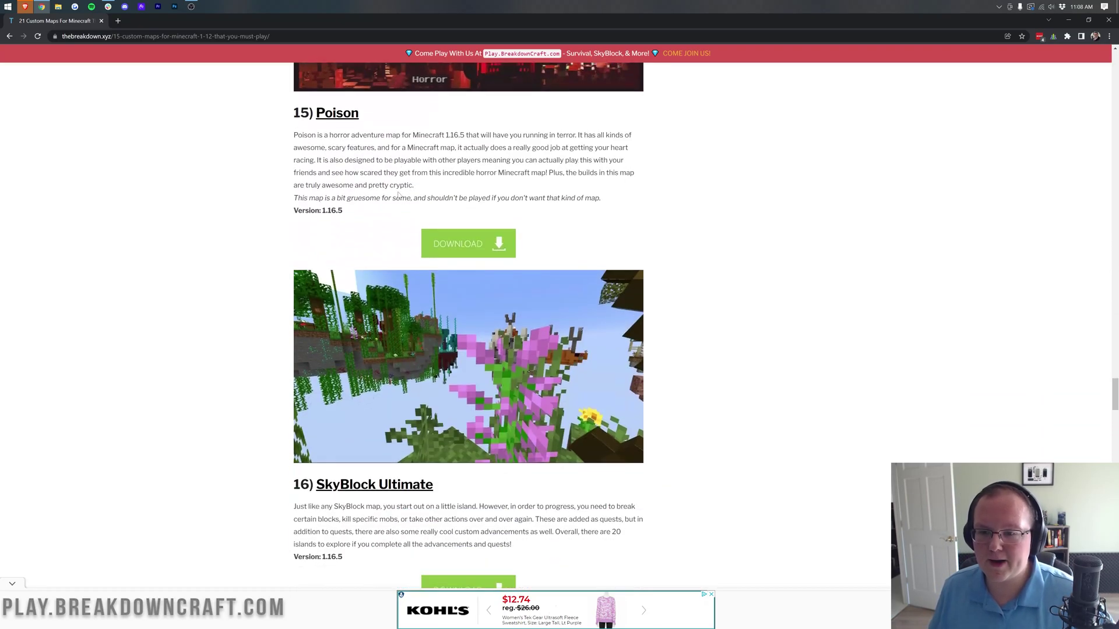
scroll(406, 273, up, 4)
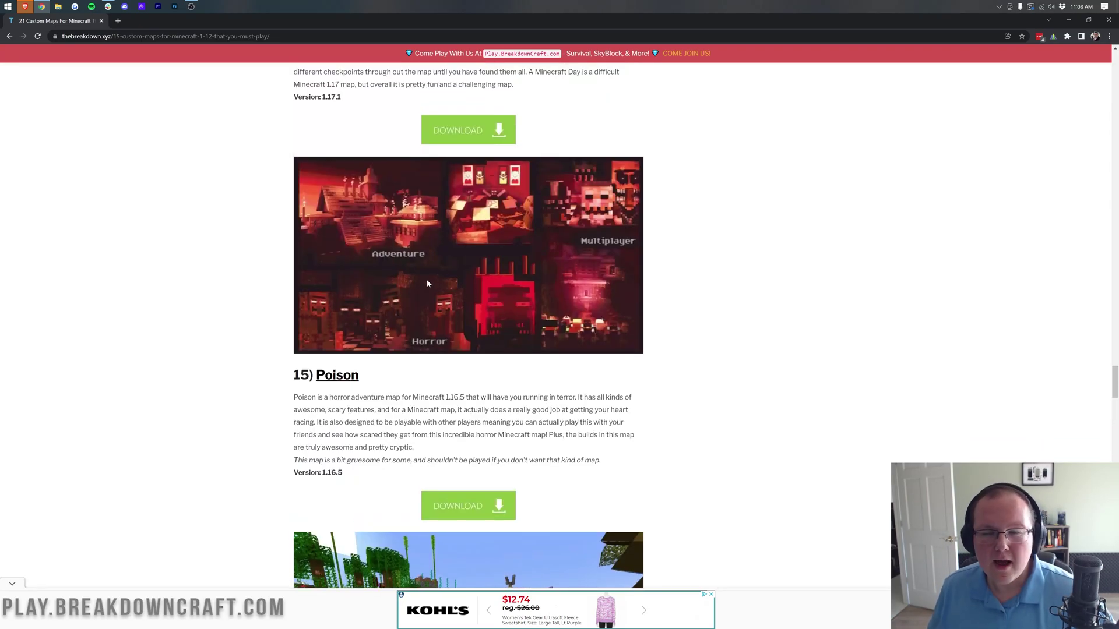
scroll(427, 284, up, 2)
drag(345, 185, 272, 189)
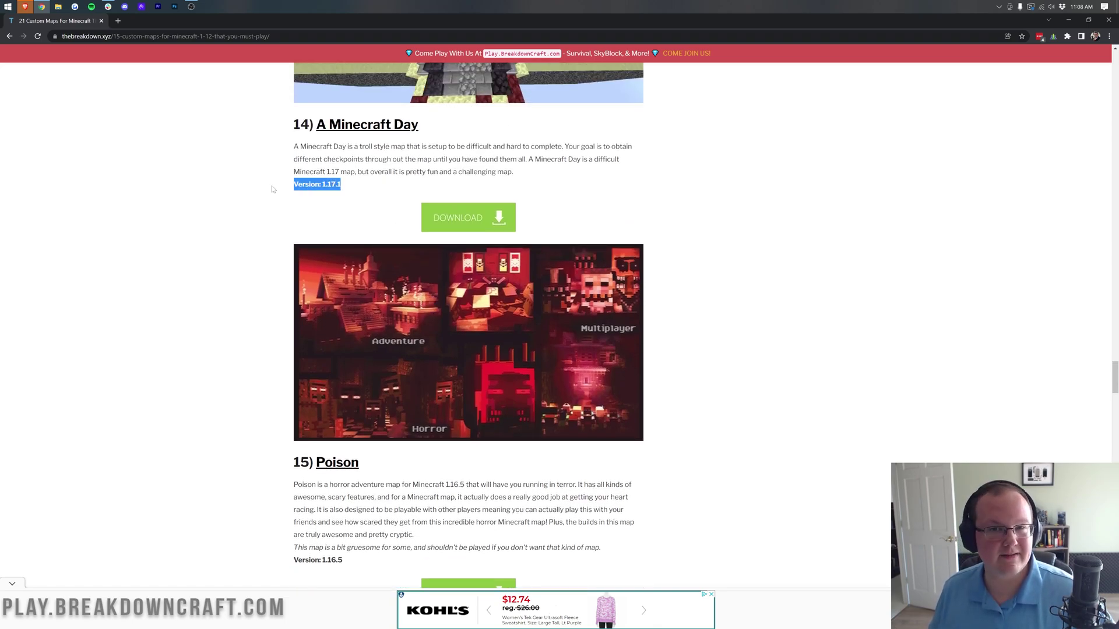
click(272, 189)
scroll(506, 242, up, 5)
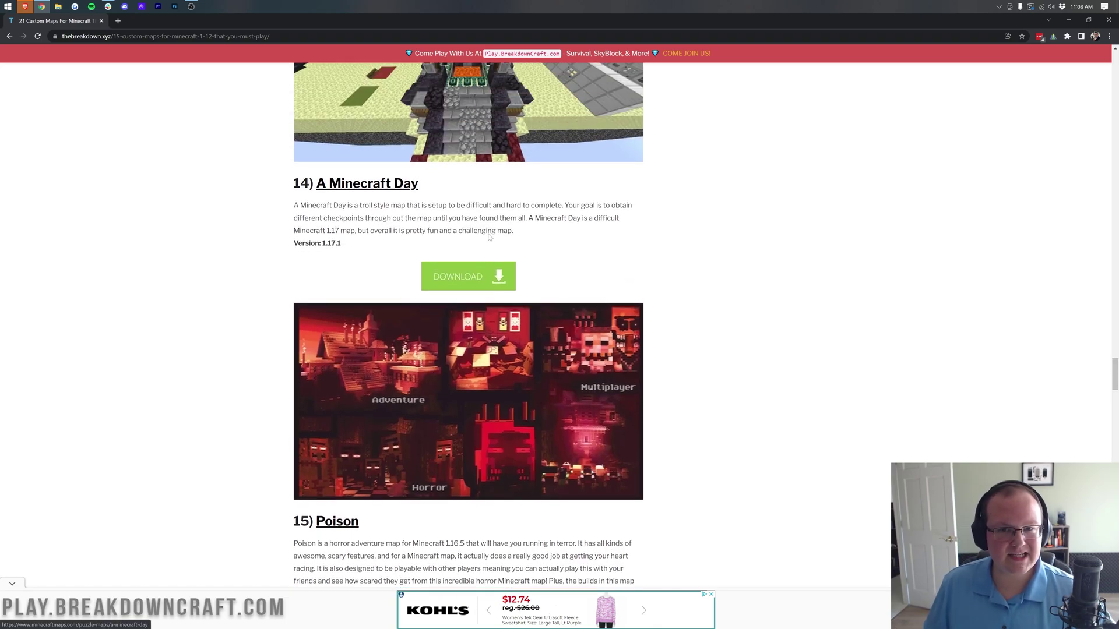
drag(358, 155, 308, 154)
click(348, 153)
scroll(373, 219, up, 6)
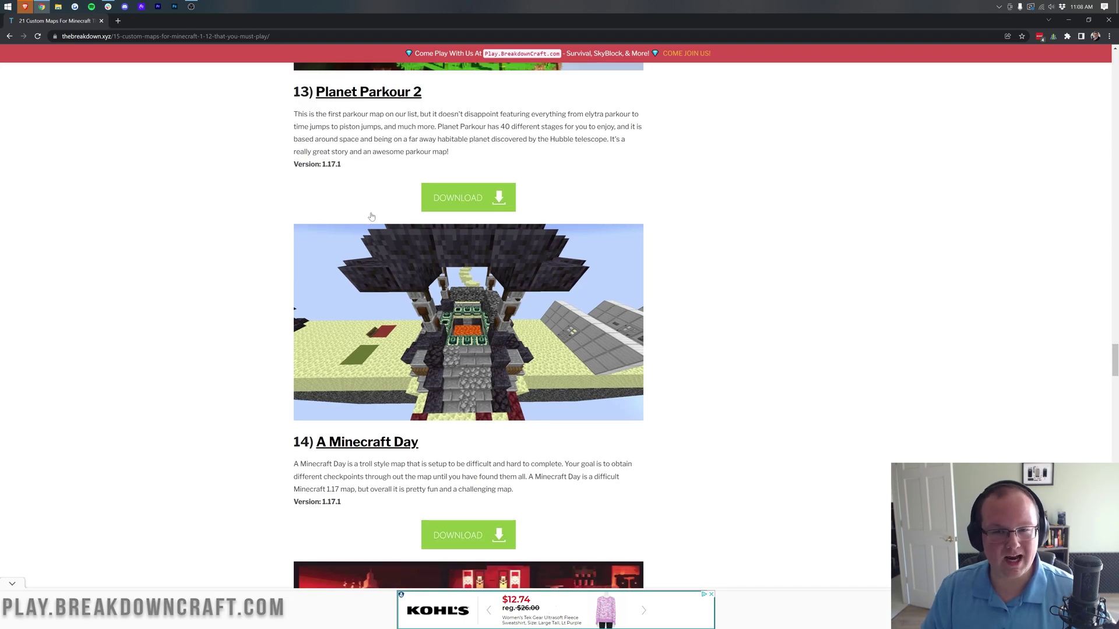
scroll(373, 219, up, 1)
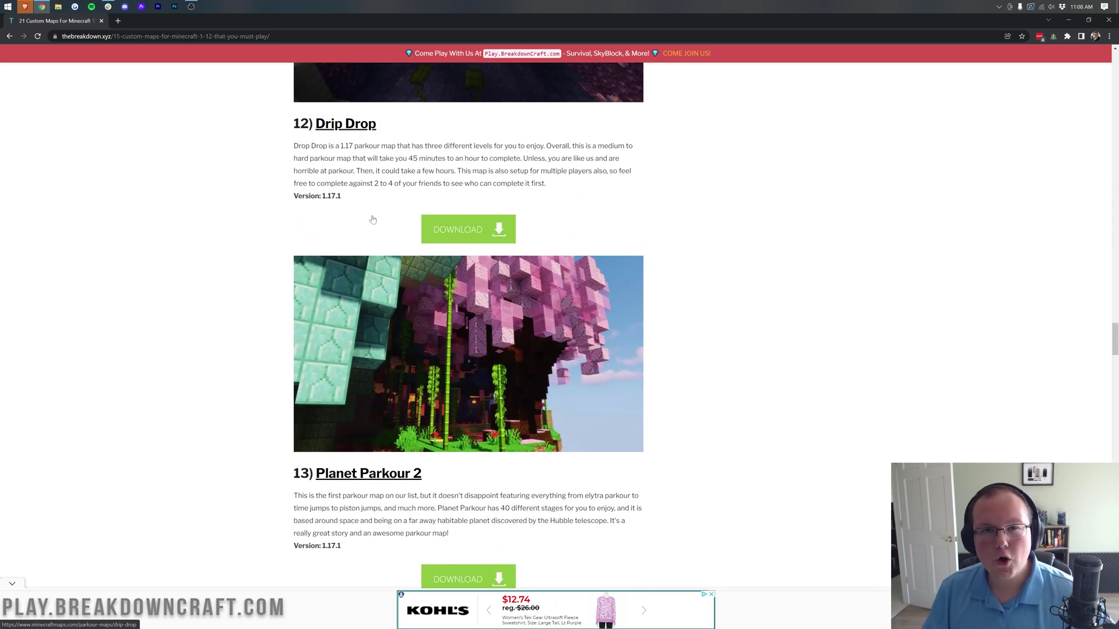
scroll(385, 224, up, 7)
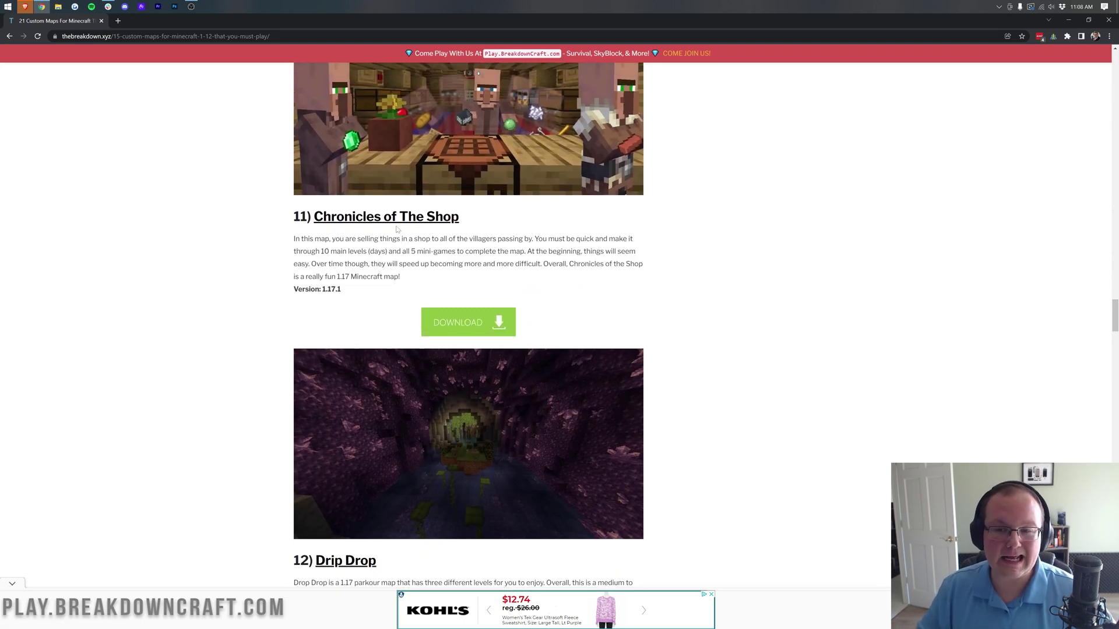
scroll(396, 229, up, 13)
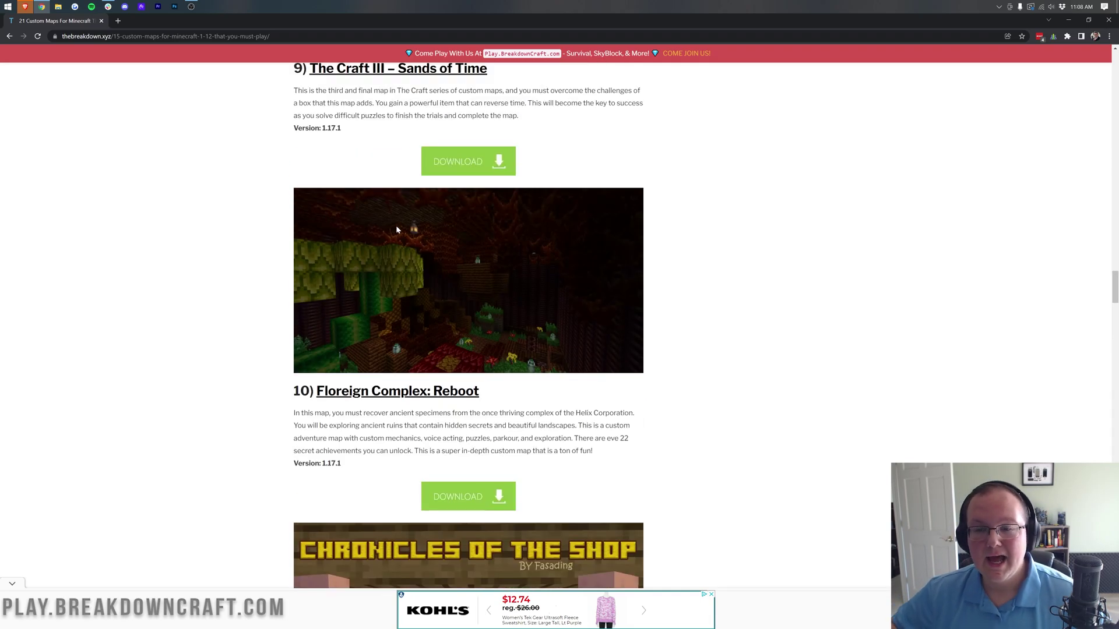
scroll(397, 226, up, 18)
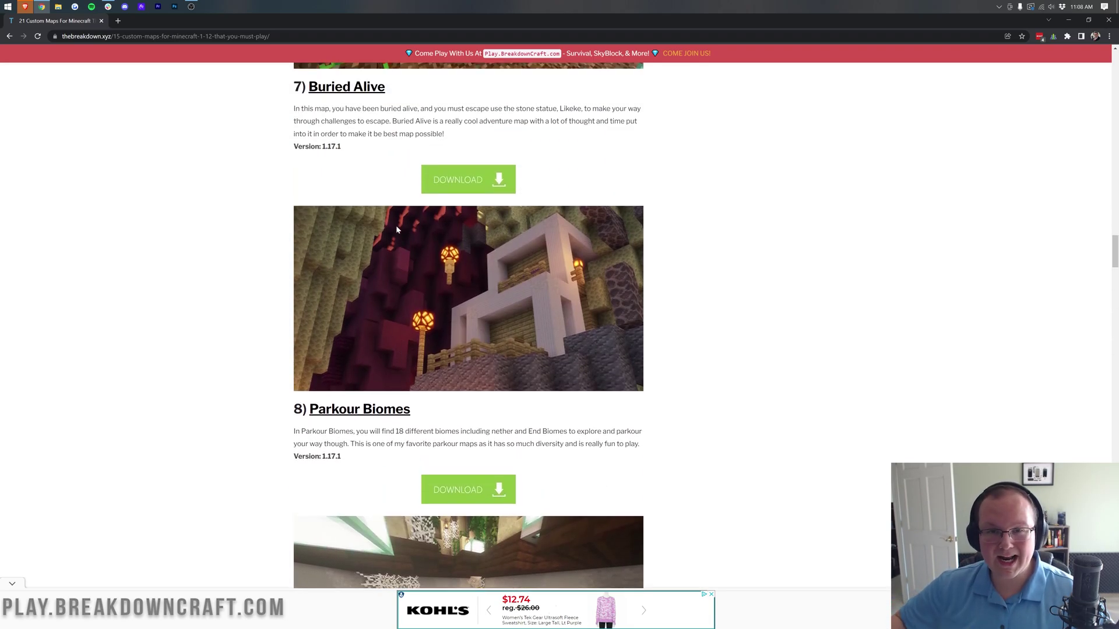
scroll(397, 227, up, 16)
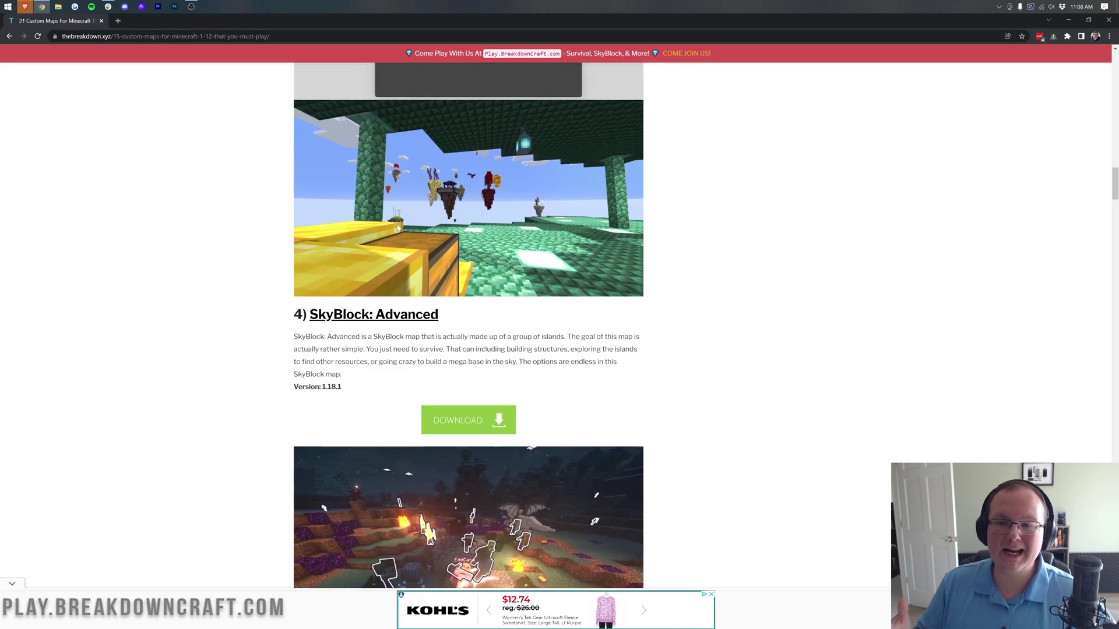
scroll(398, 228, down, 3)
scroll(397, 228, up, 7)
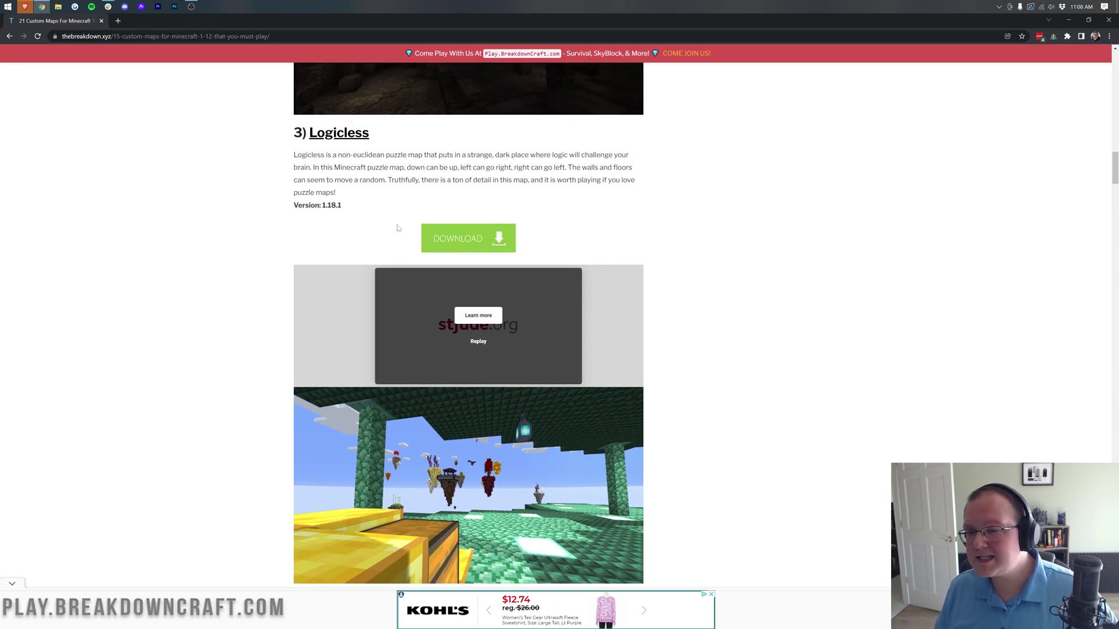
scroll(397, 229, up, 7)
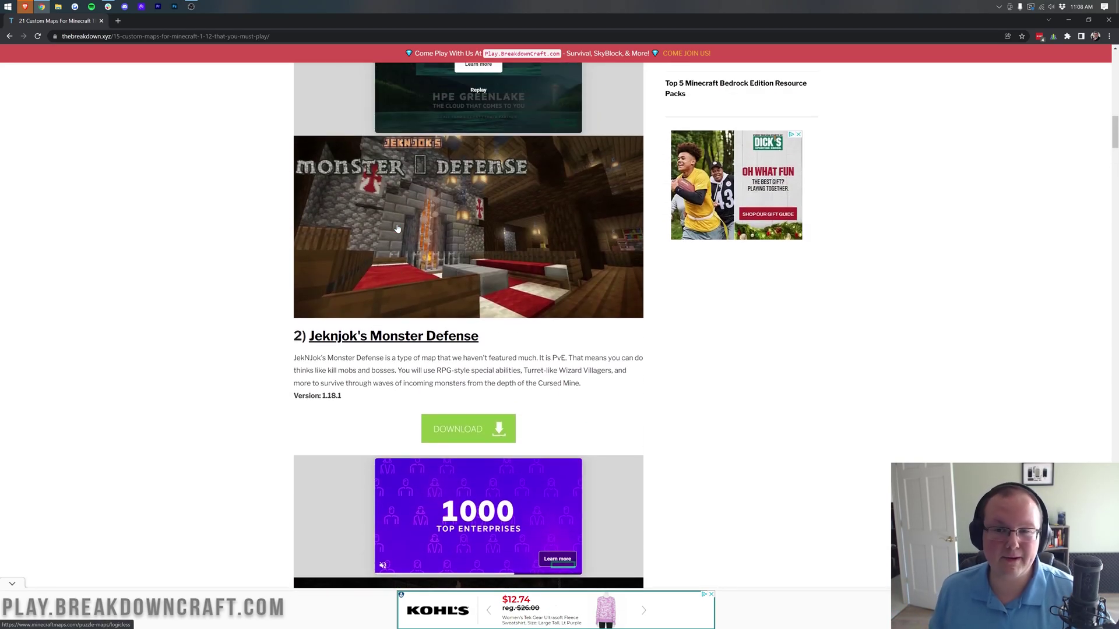
scroll(397, 229, down, 6)
scroll(398, 228, down, 20)
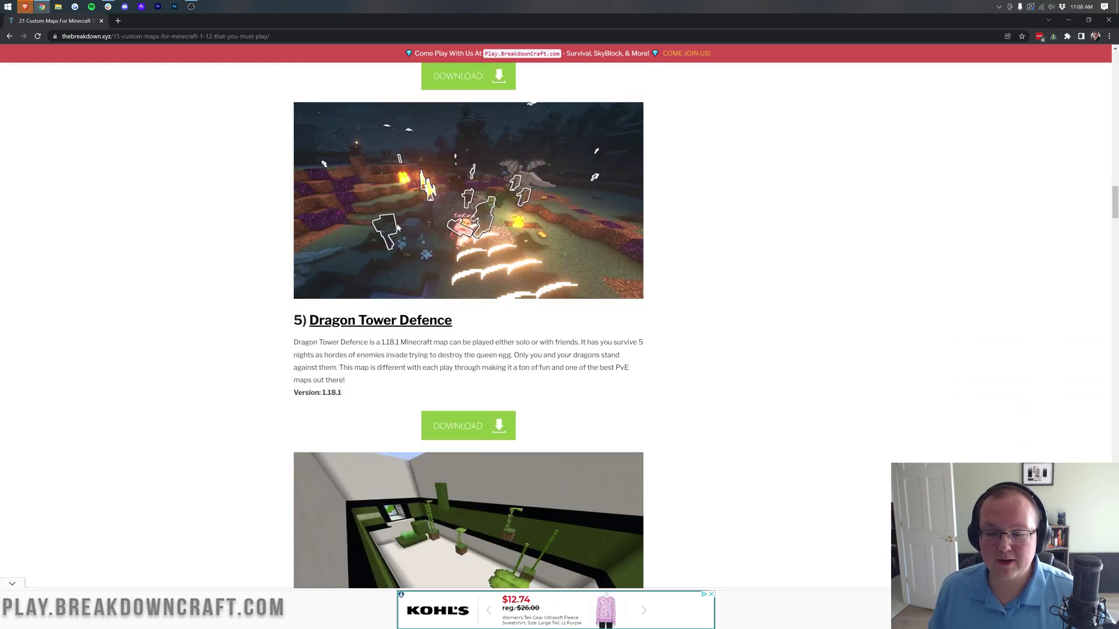
scroll(397, 228, down, 6)
Scroll up the article and highlight Dragon Tower Defence's version 1.18.1 line
scroll(396, 224, up, 5)
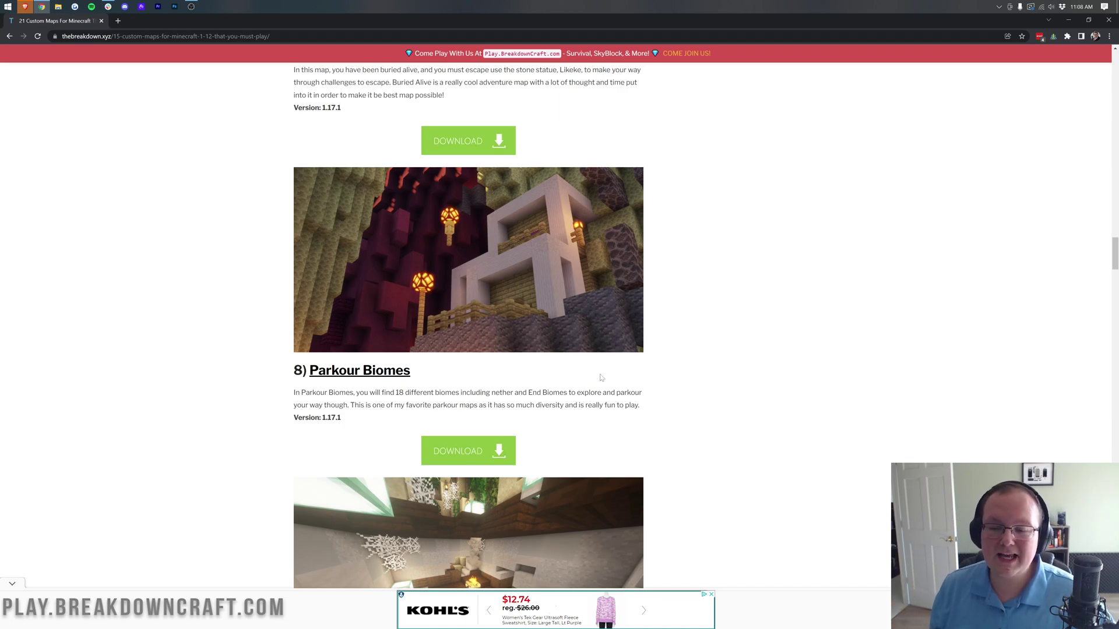
scroll(561, 271, up, 3)
scroll(561, 274, down, 1)
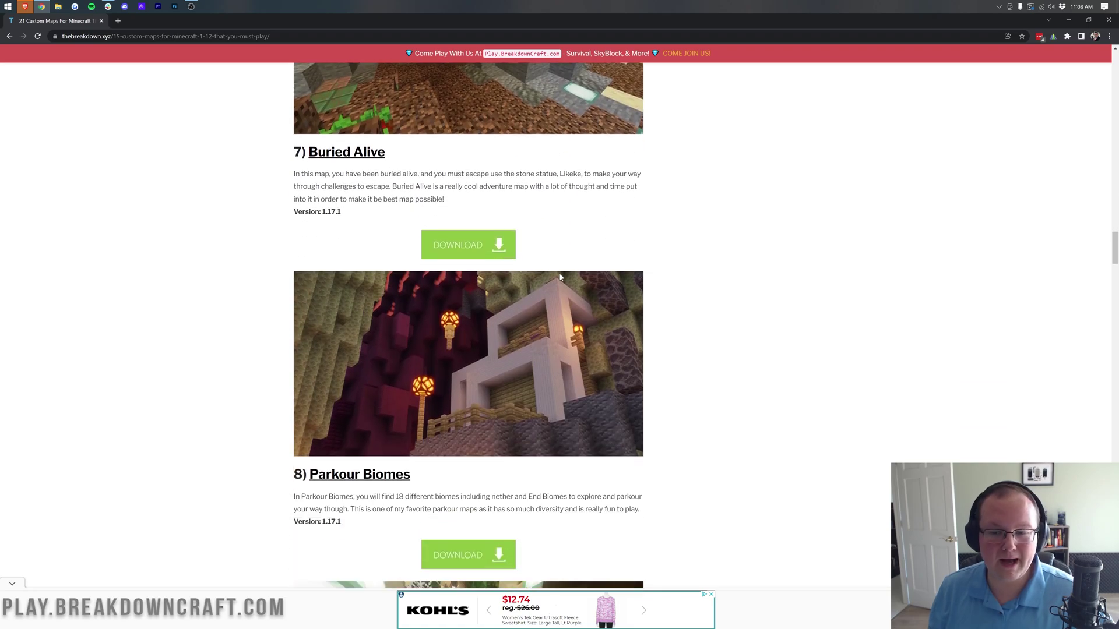
scroll(562, 280, up, 2)
scroll(615, 316, up, 9)
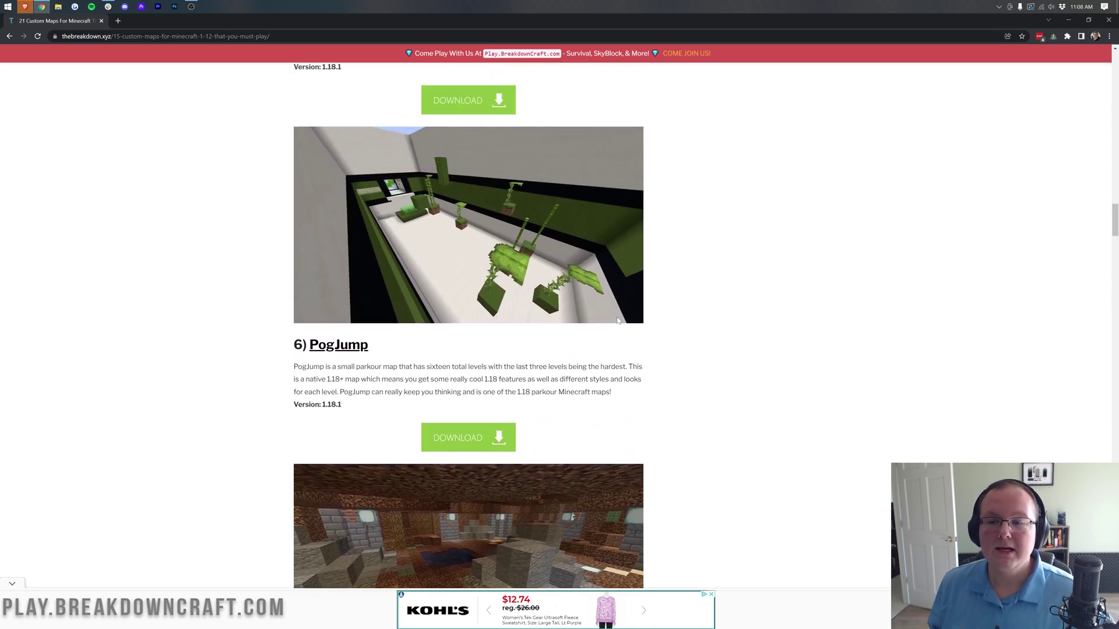
drag(346, 192, 278, 200)
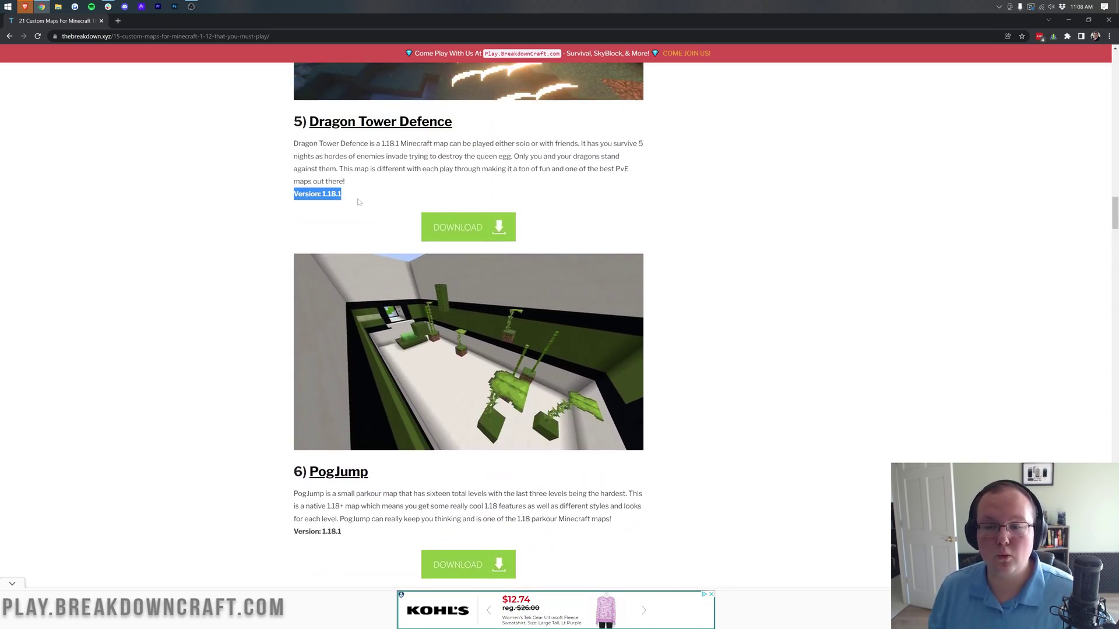
scroll(359, 202, up, 15)
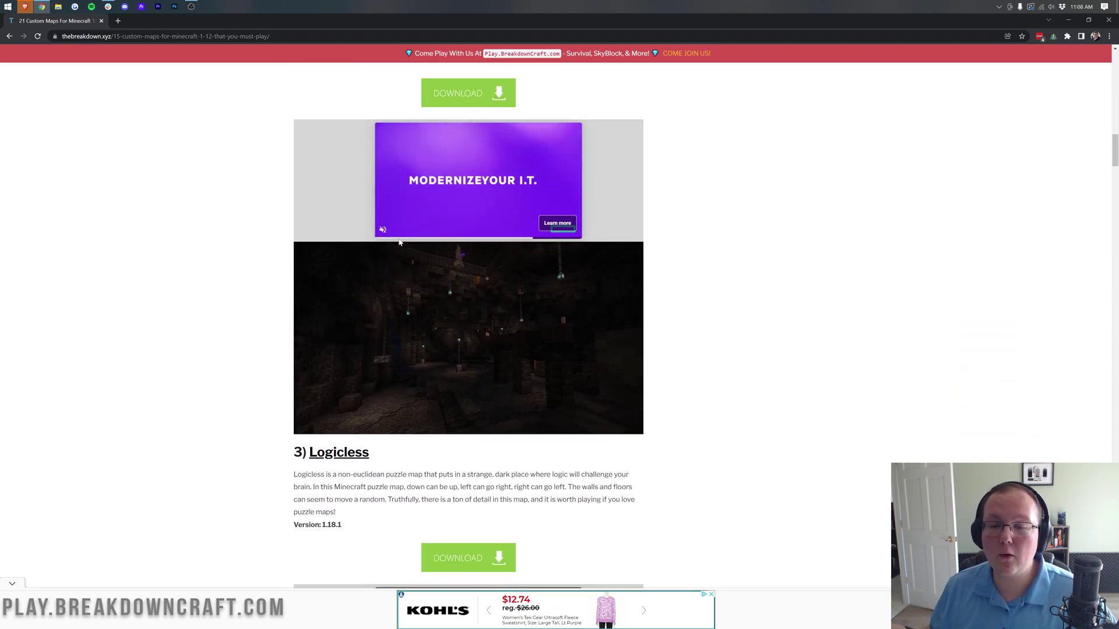
scroll(400, 242, down, 4)
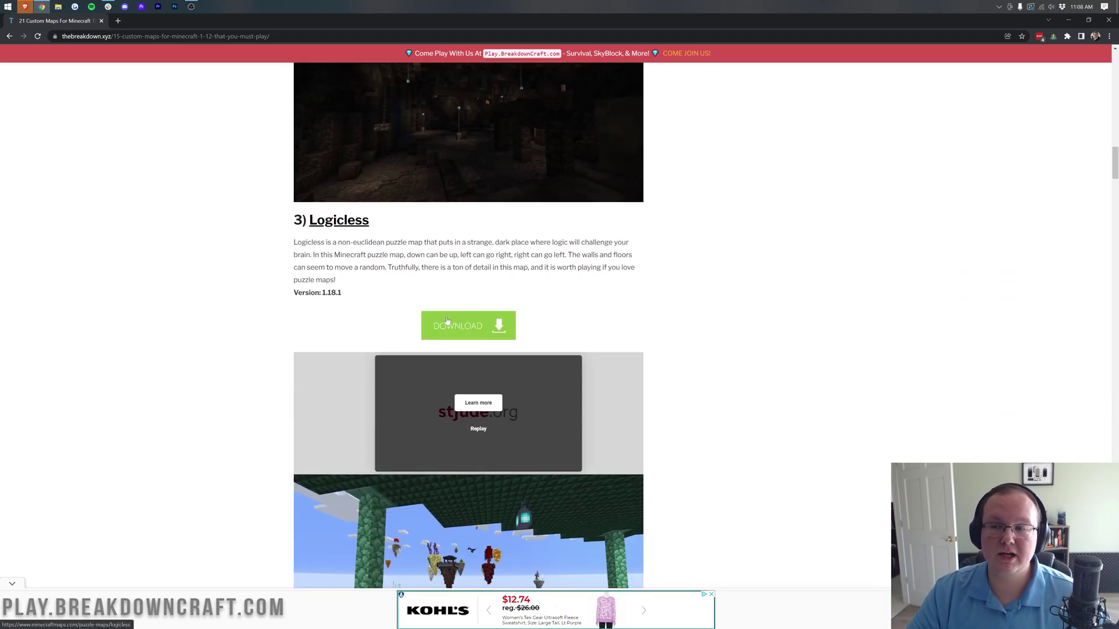
Open the Logicless download page in a new tab, then Radiant City Official's CurseForge page
click(446, 321)
click(74, 23)
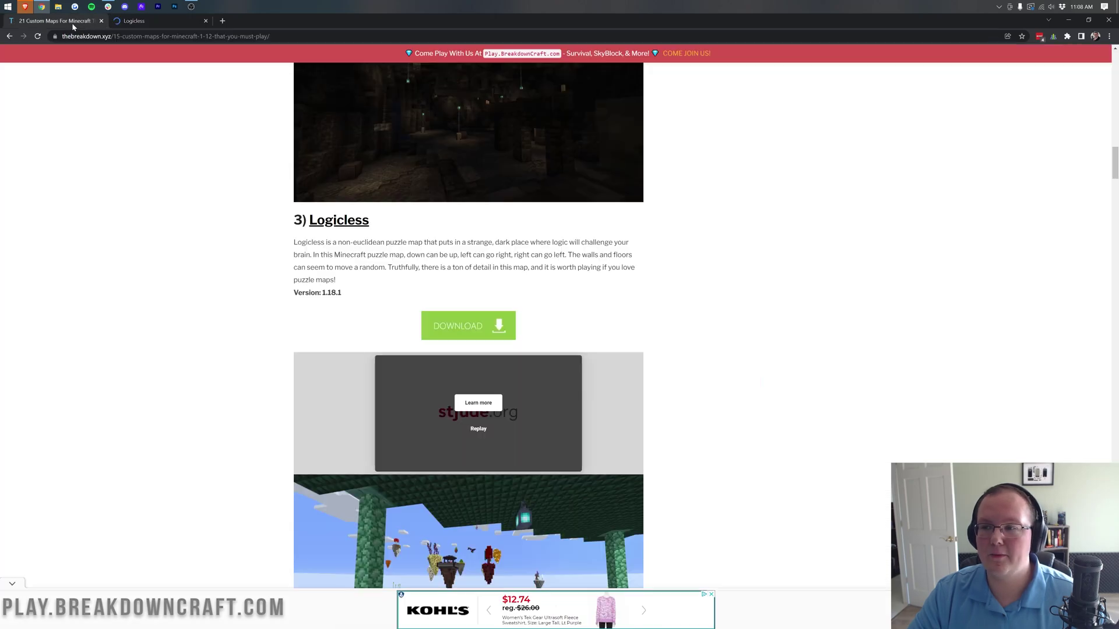
scroll(379, 203, up, 15)
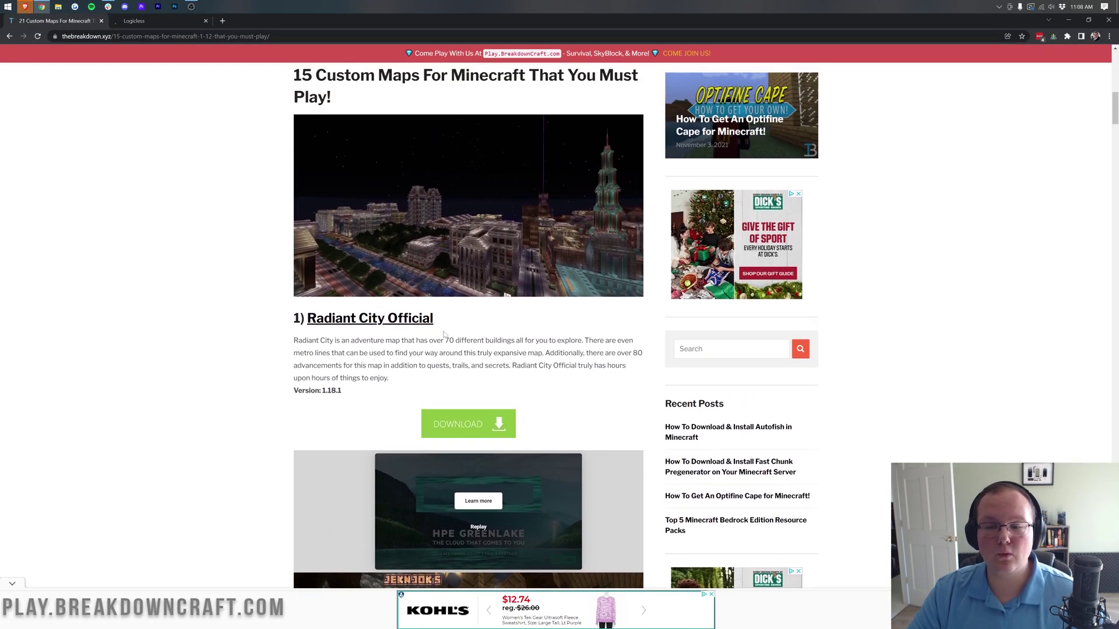
click(402, 318)
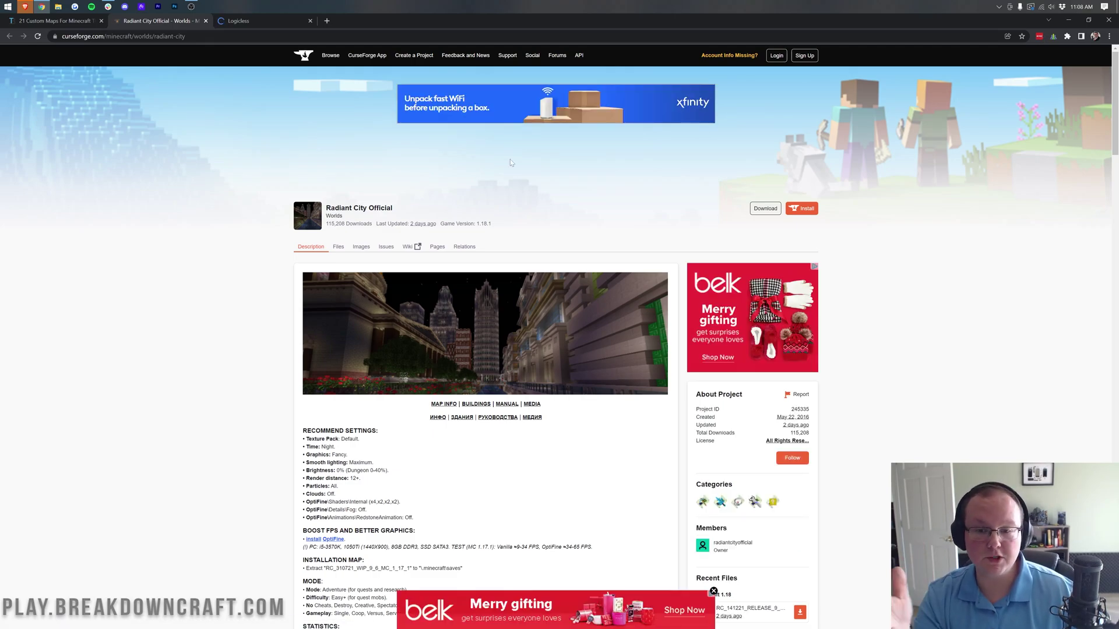
Download the Minecraft 1.18 Radiant City file from Recent Files as a zip
scroll(723, 250, down, 7)
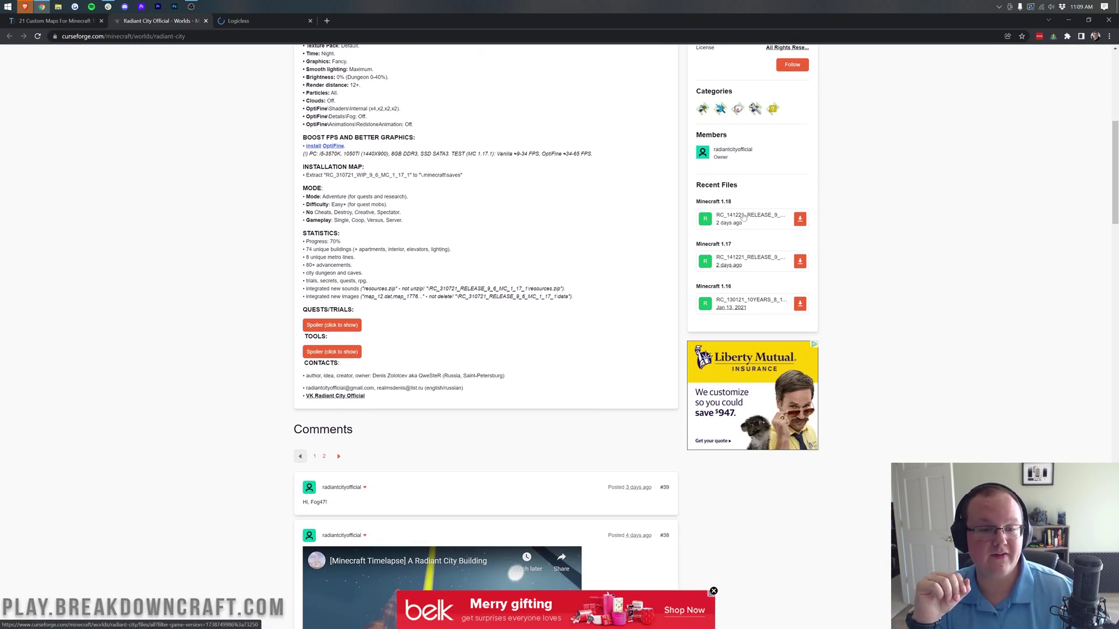
click(796, 225)
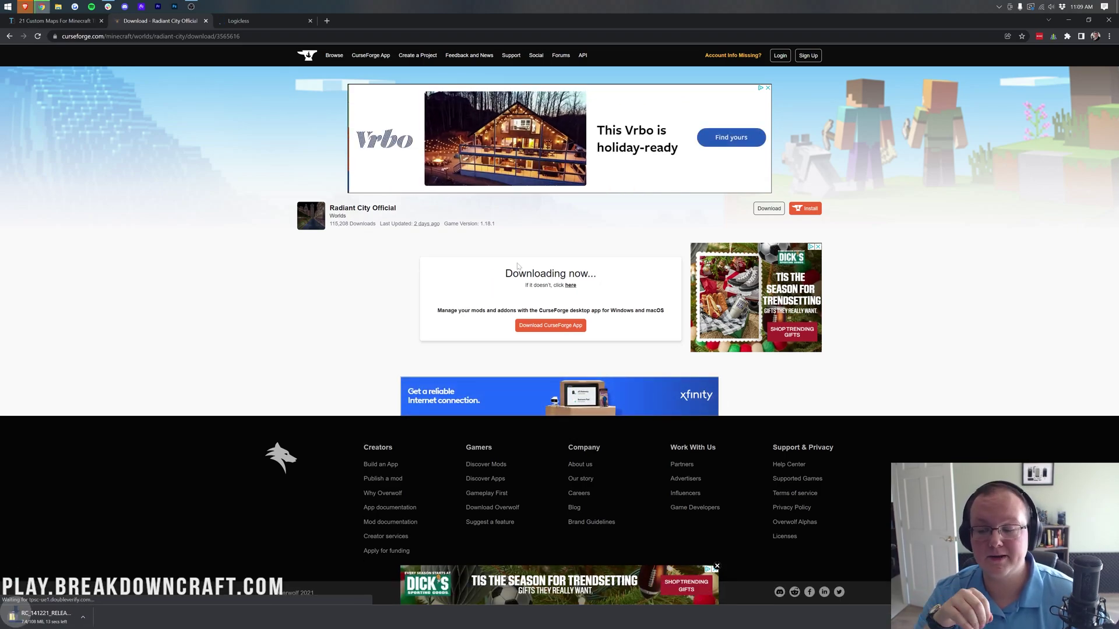
click(279, 18)
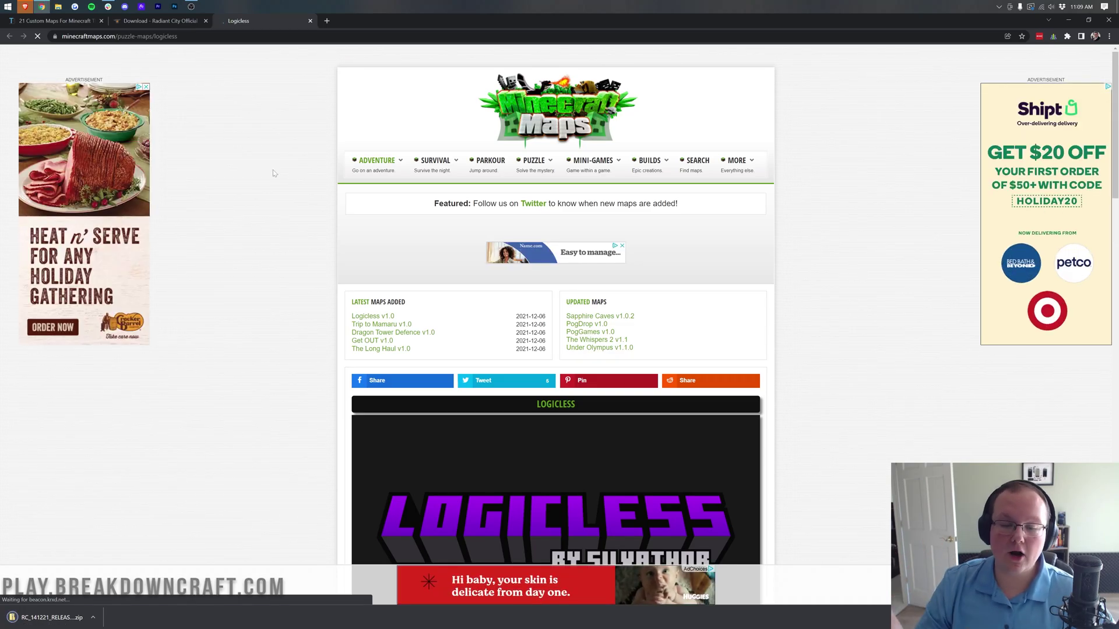
Download the Logicless map zip with DOWNLOAD MINECRAFT MAP
scroll(274, 175, down, 4)
scroll(276, 184, down, 13)
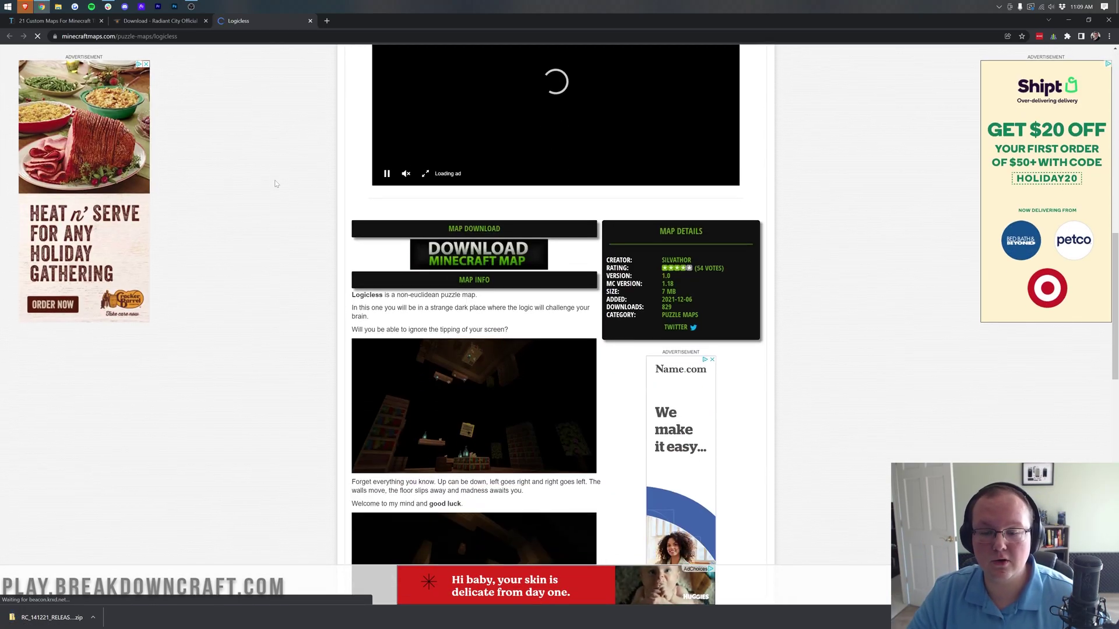
scroll(276, 184, up, 5)
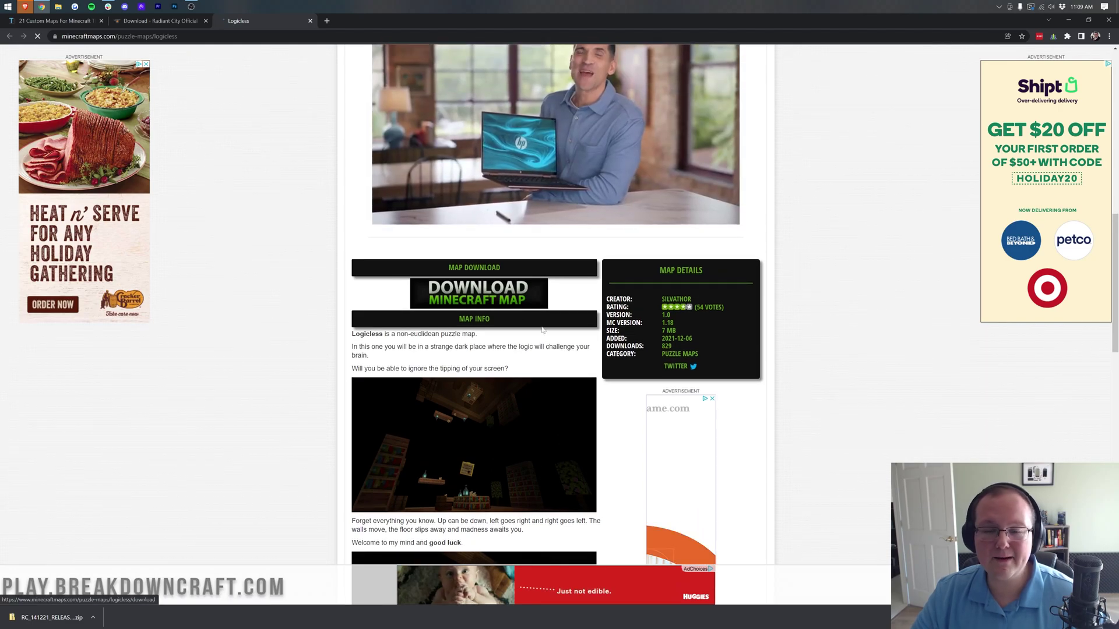
click(470, 296)
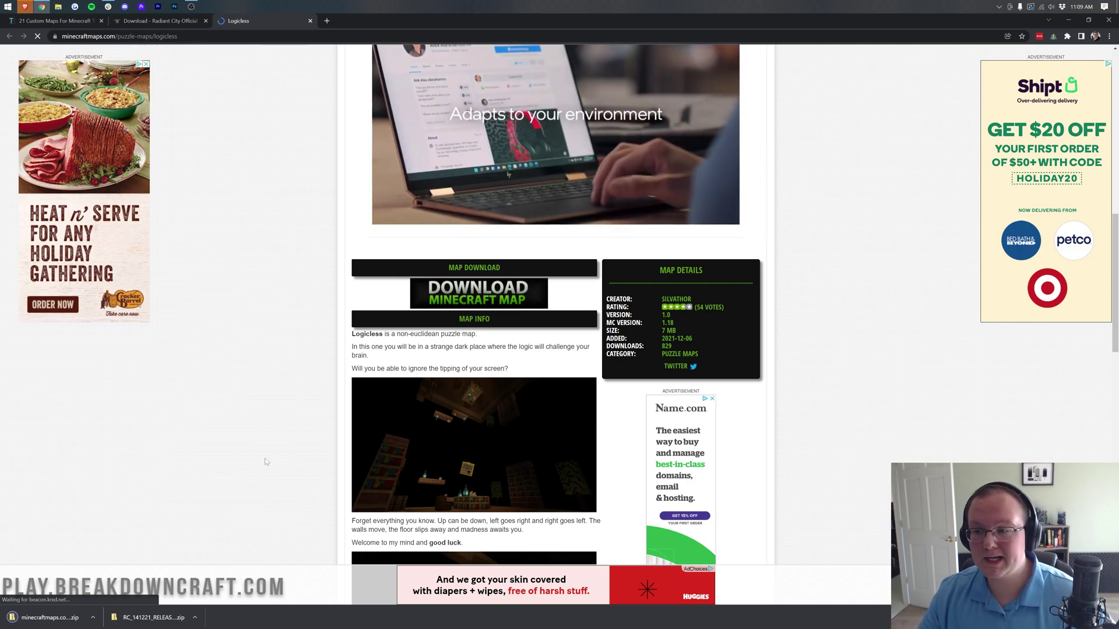
Close the Chrome window to reveal the desktop
scroll(305, 467, up, 10)
scroll(306, 467, down, 10)
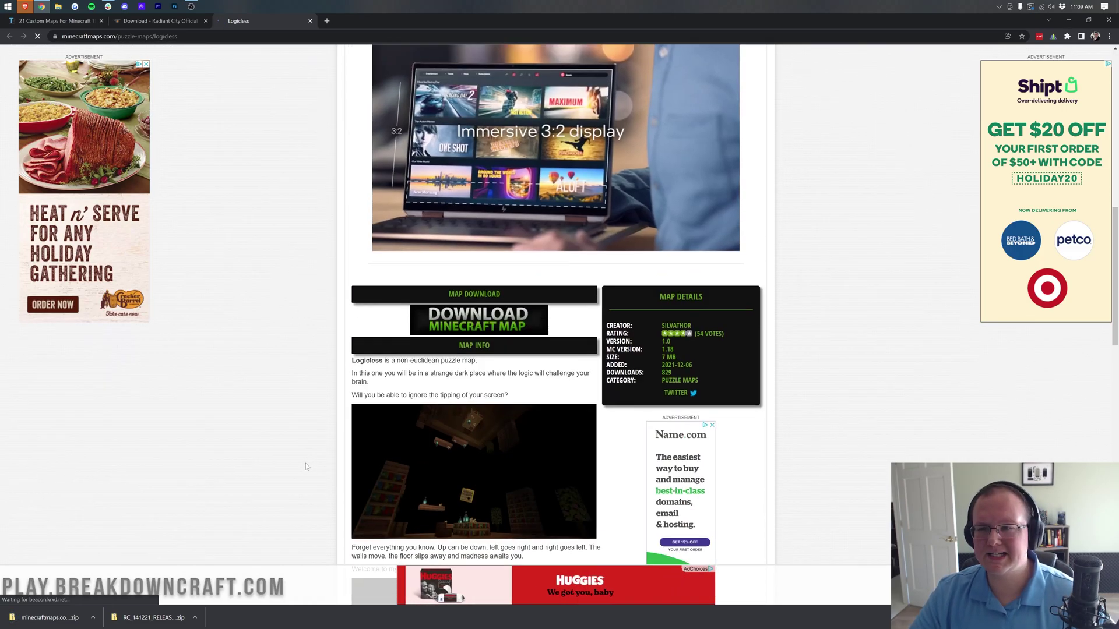
scroll(305, 467, up, 4)
scroll(305, 466, down, 7)
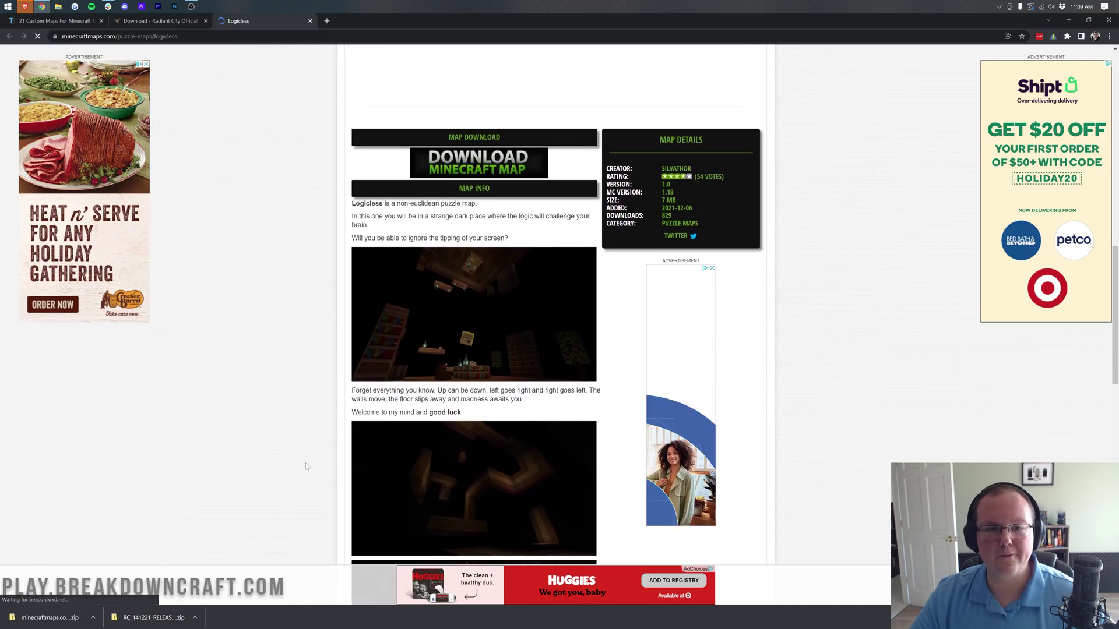
scroll(305, 467, up, 5)
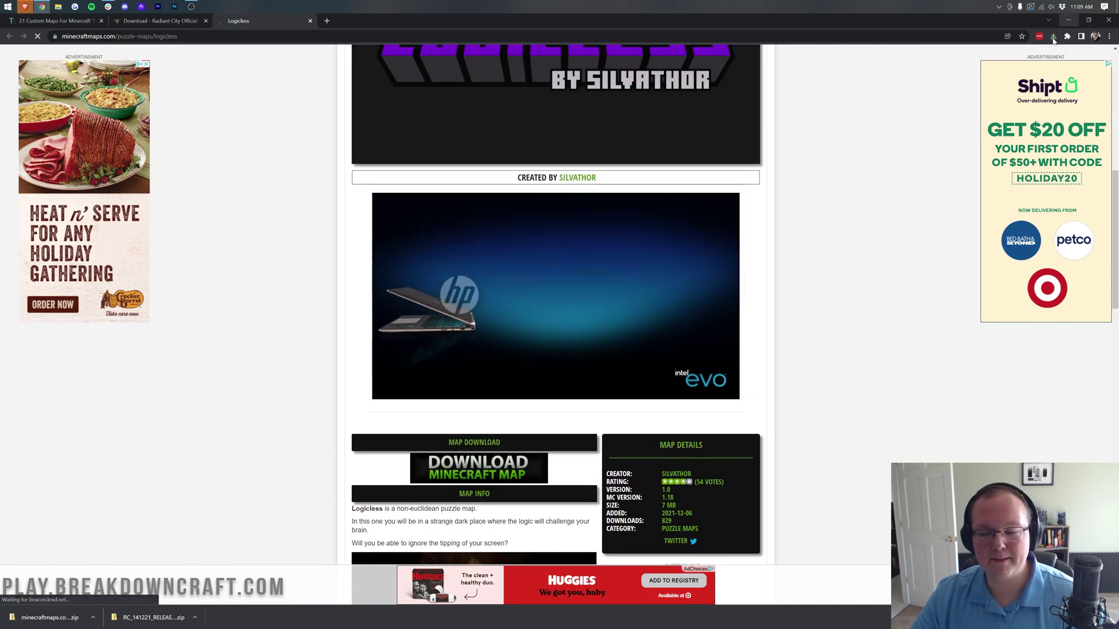
click(1107, 21)
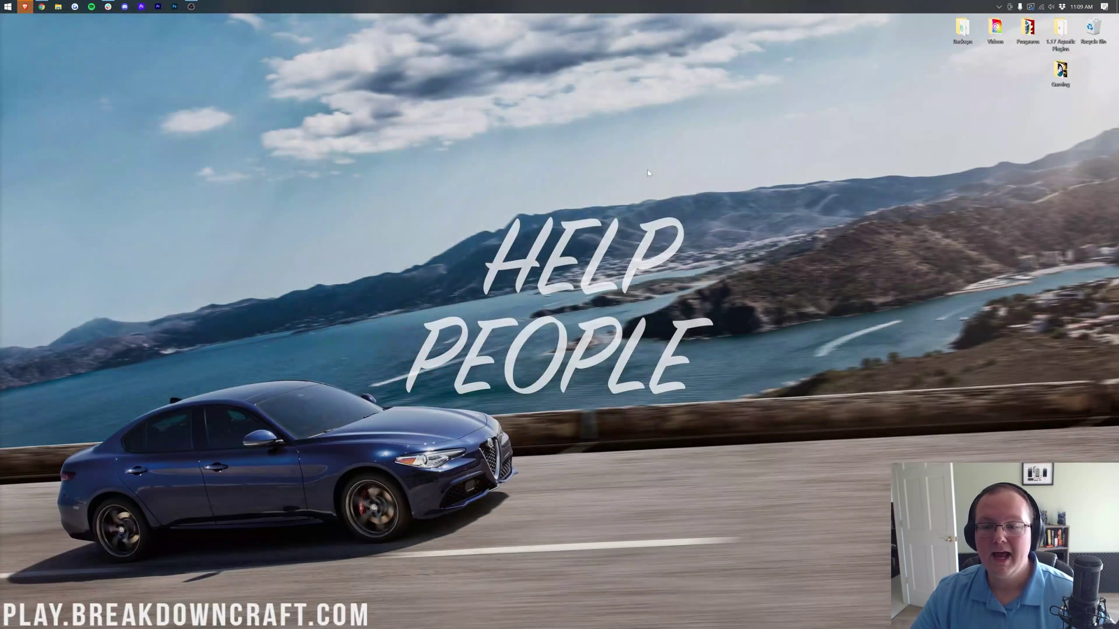
Search 'down' in the Start menu and open the Downloads folder
click(2, 4)
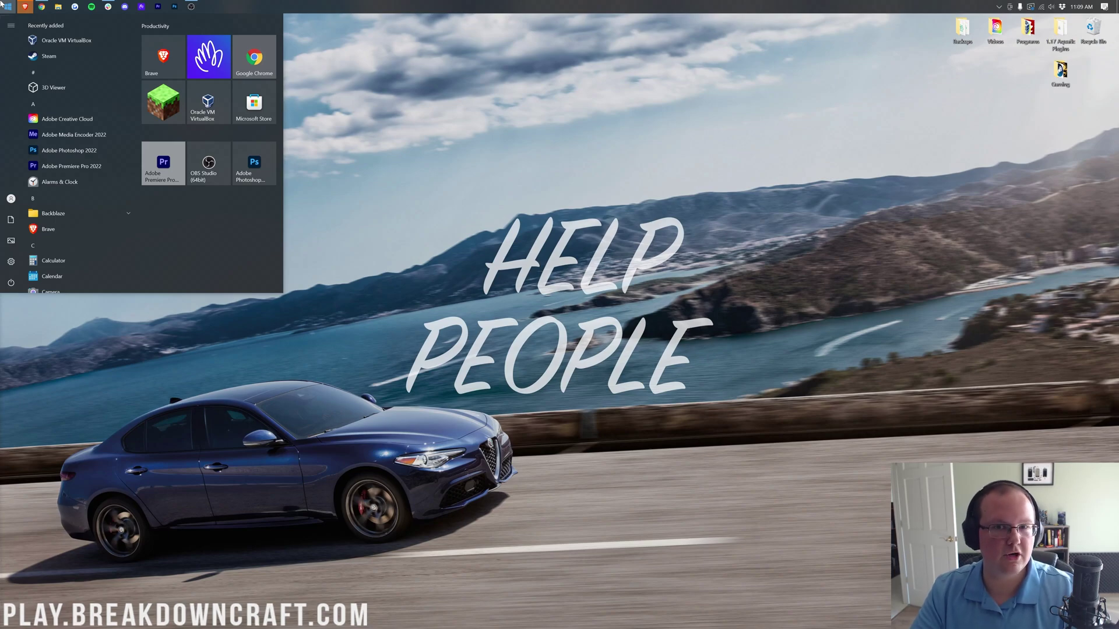
text(down)
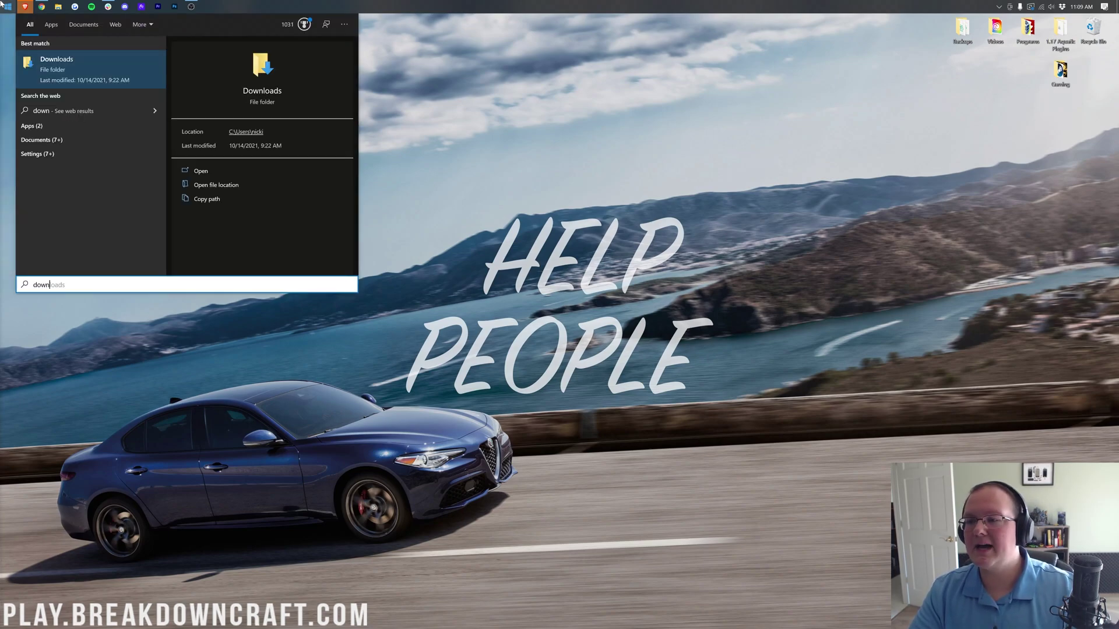
click(82, 76)
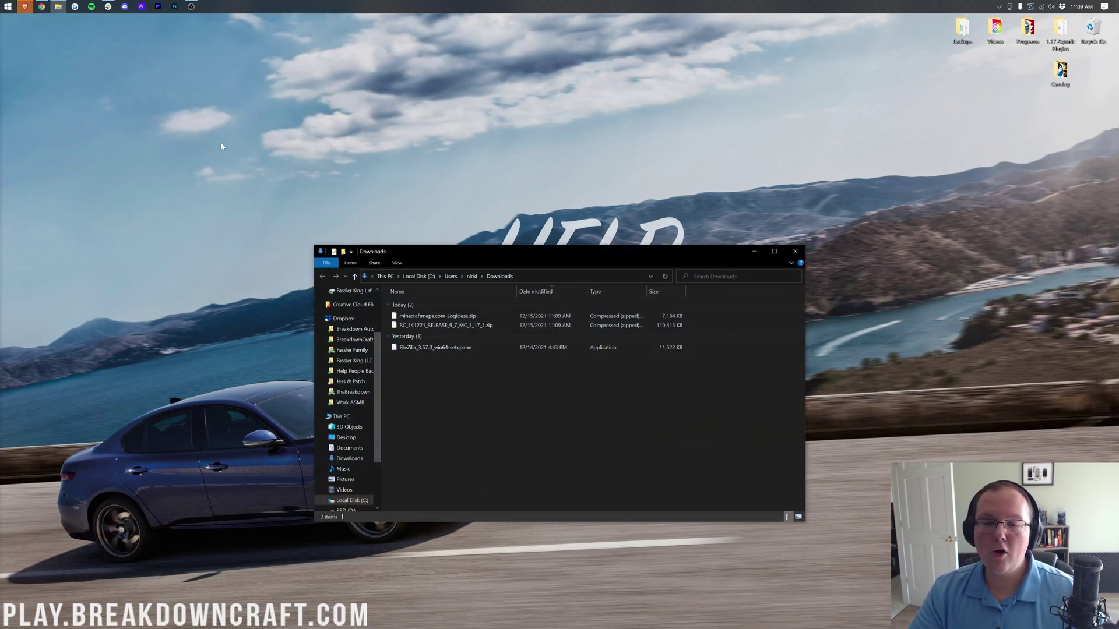
Drag the Logicless and RC zip files from Downloads onto the desktop and close Explorer
click(410, 325)
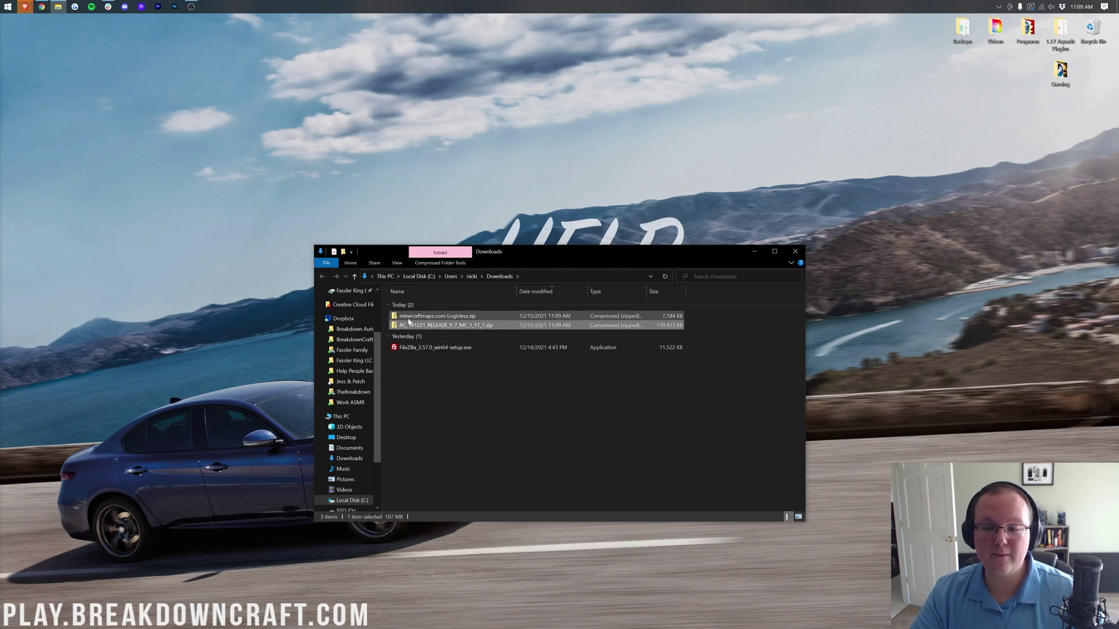
click(411, 316)
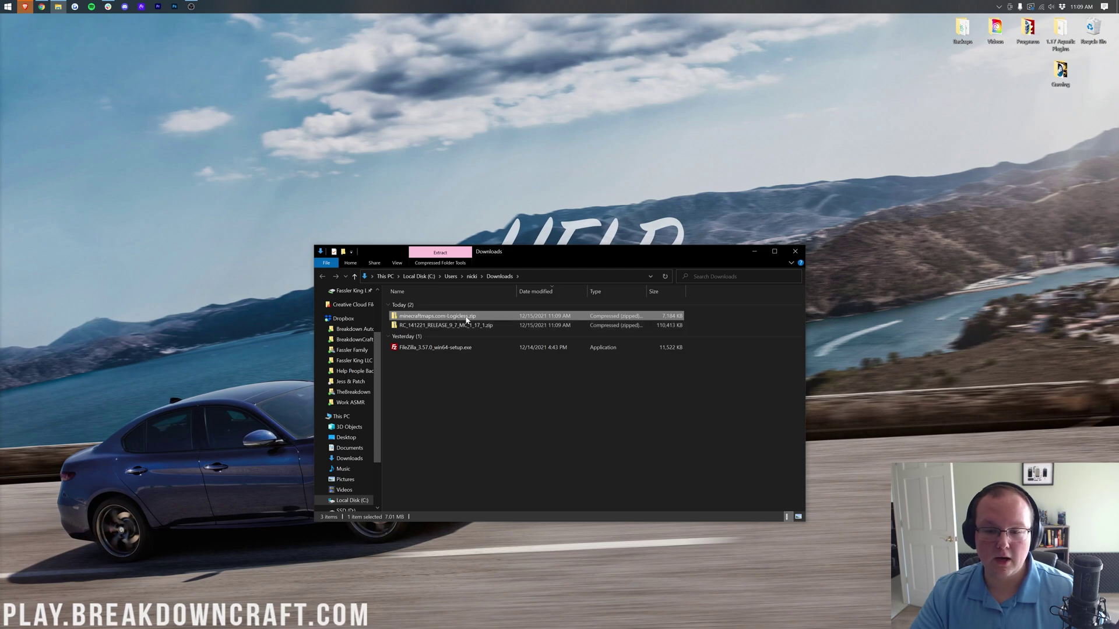
shift+click(440, 328)
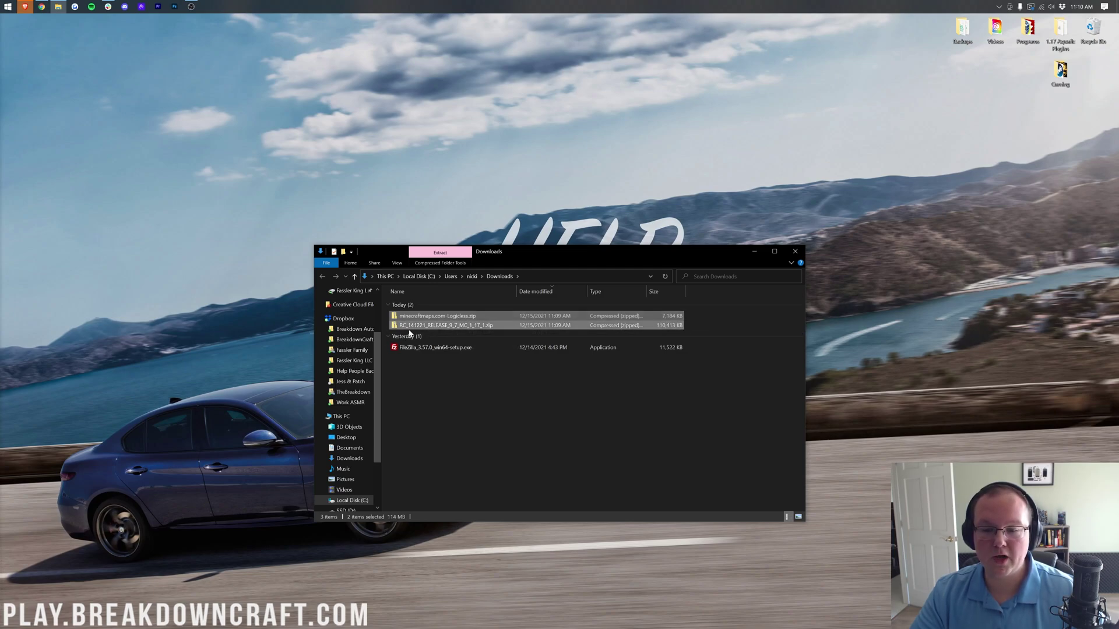
drag(409, 327, 375, 143)
click(795, 252)
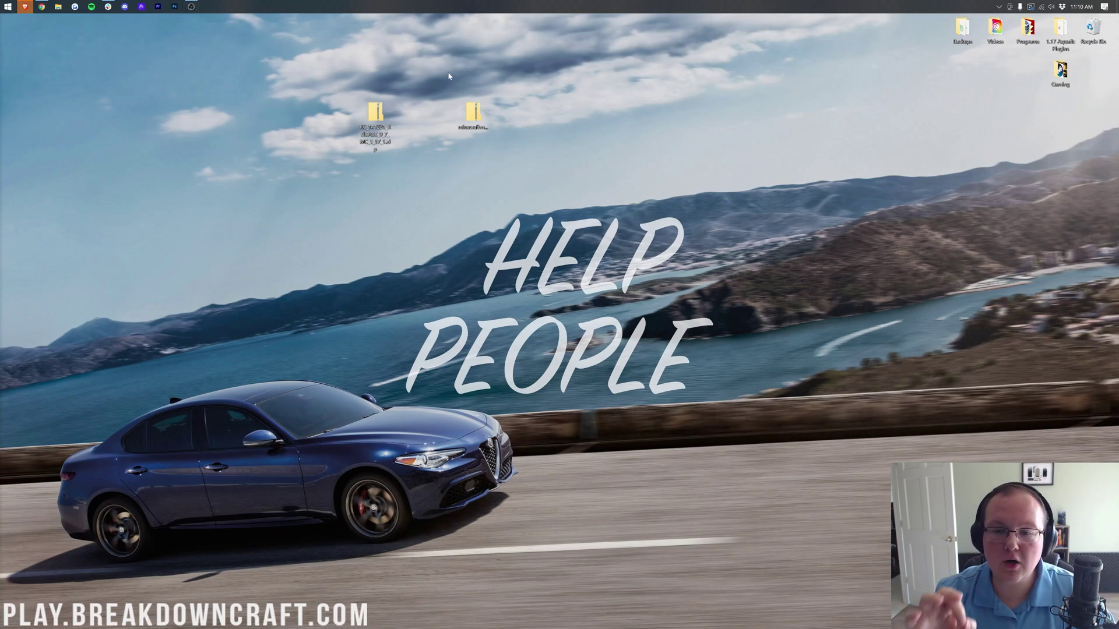
click(465, 104)
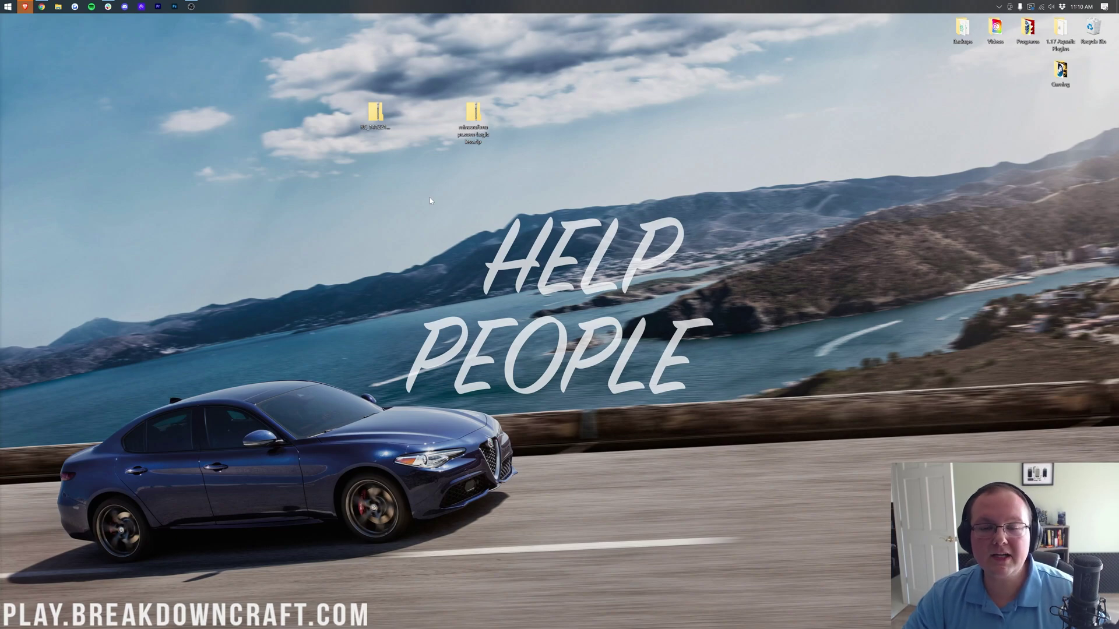
Show the context menu for the Logicless zip on the desktop
right_click(471, 121)
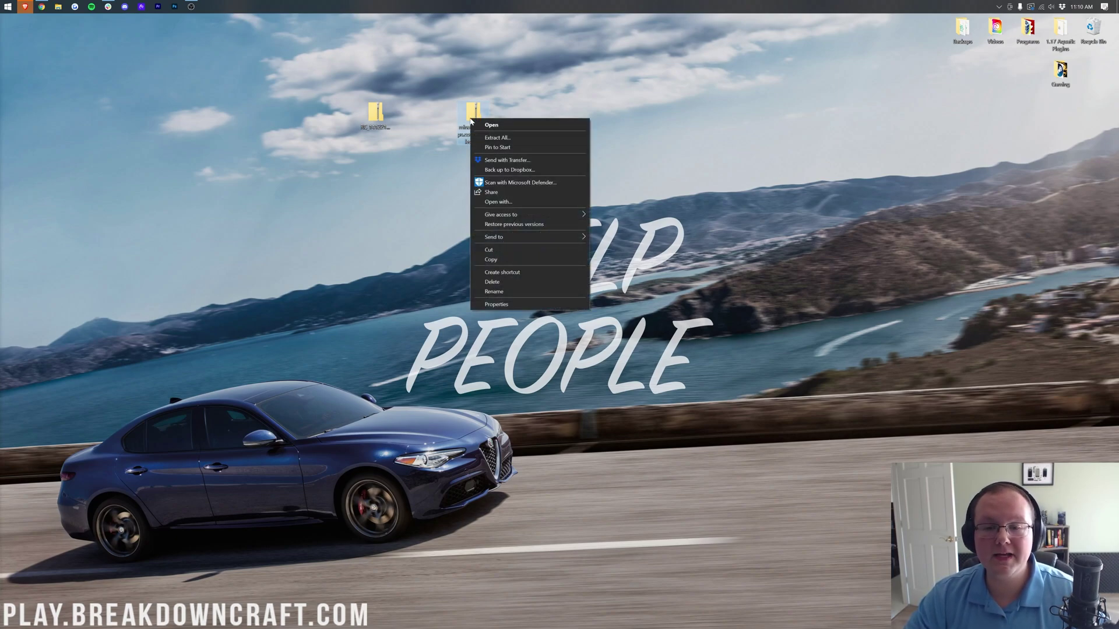
Extract the Logicless zip to the desktop with Extract All
click(498, 138)
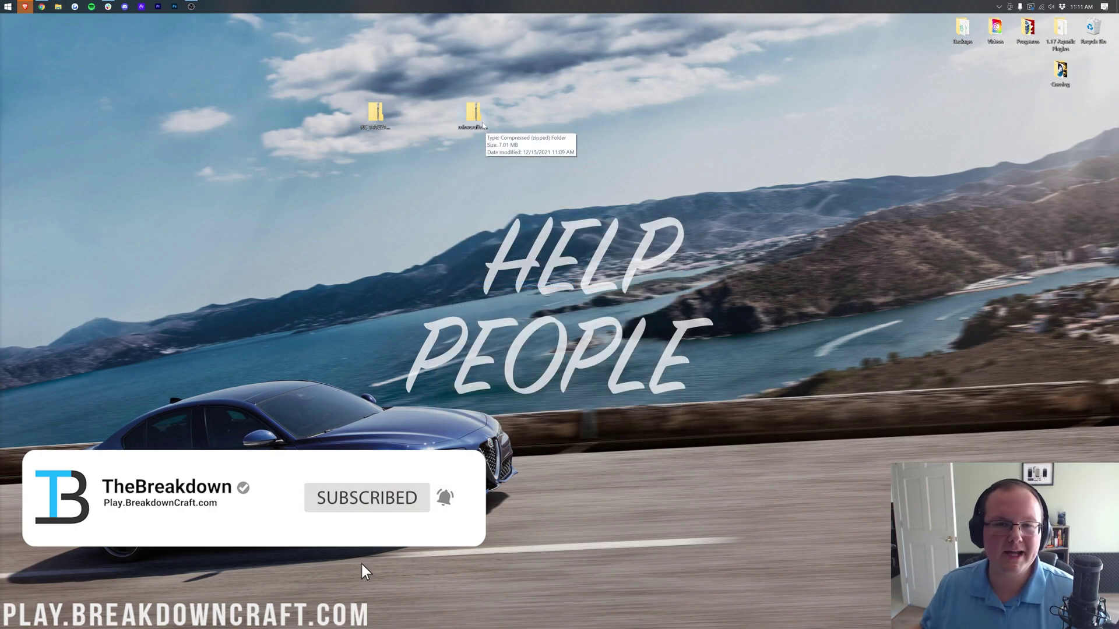
right_click(476, 118)
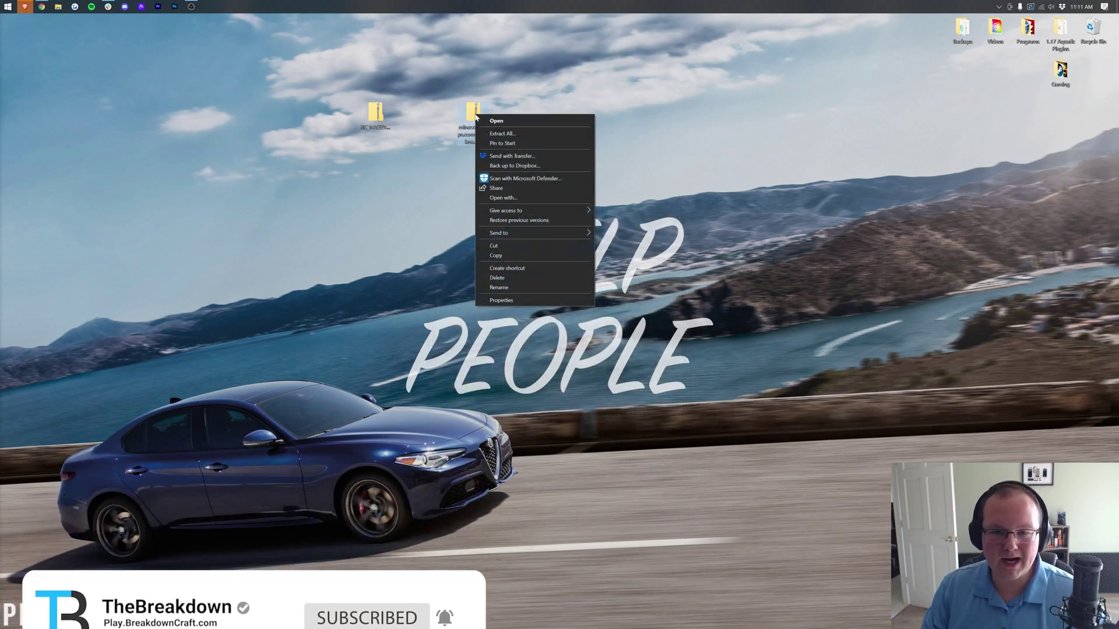
click(493, 137)
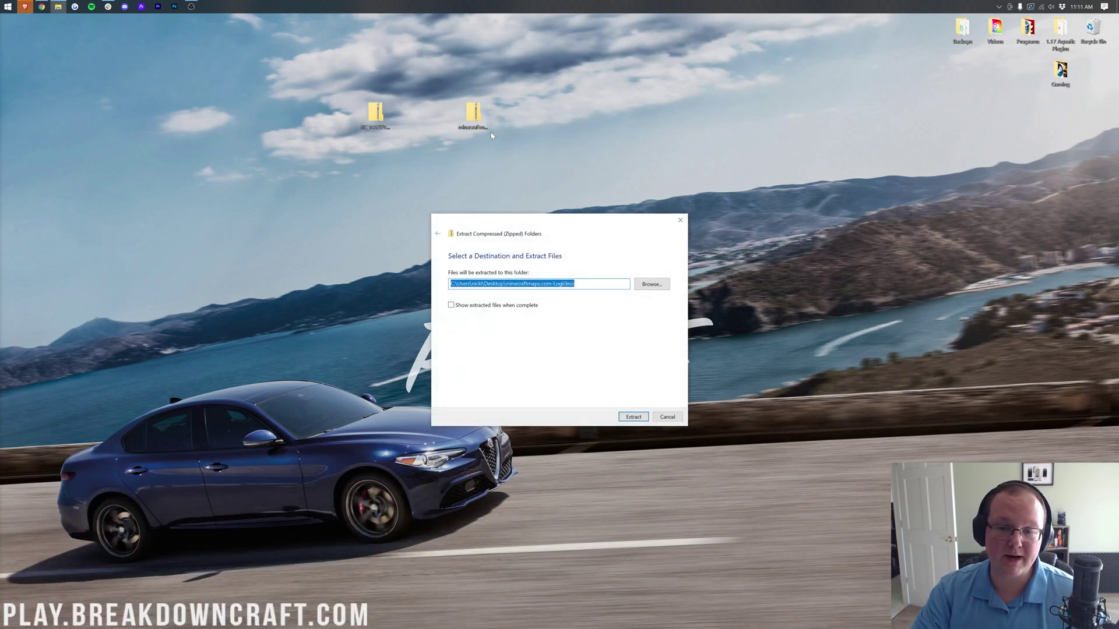
click(632, 416)
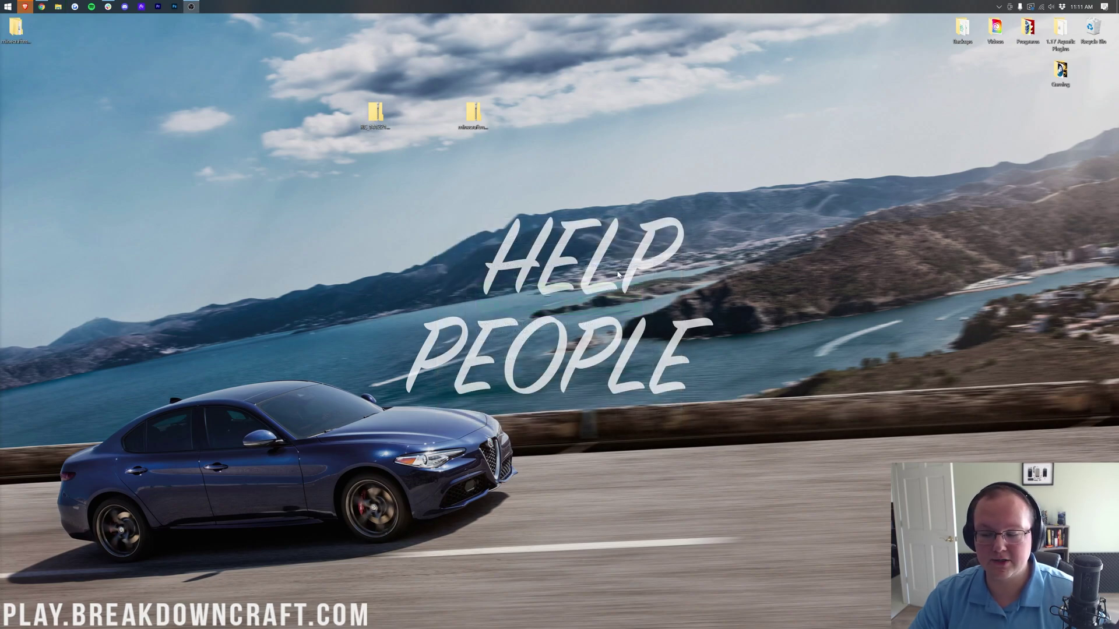
Extract the RC zip to the desktop with Extract All
right_click(391, 124)
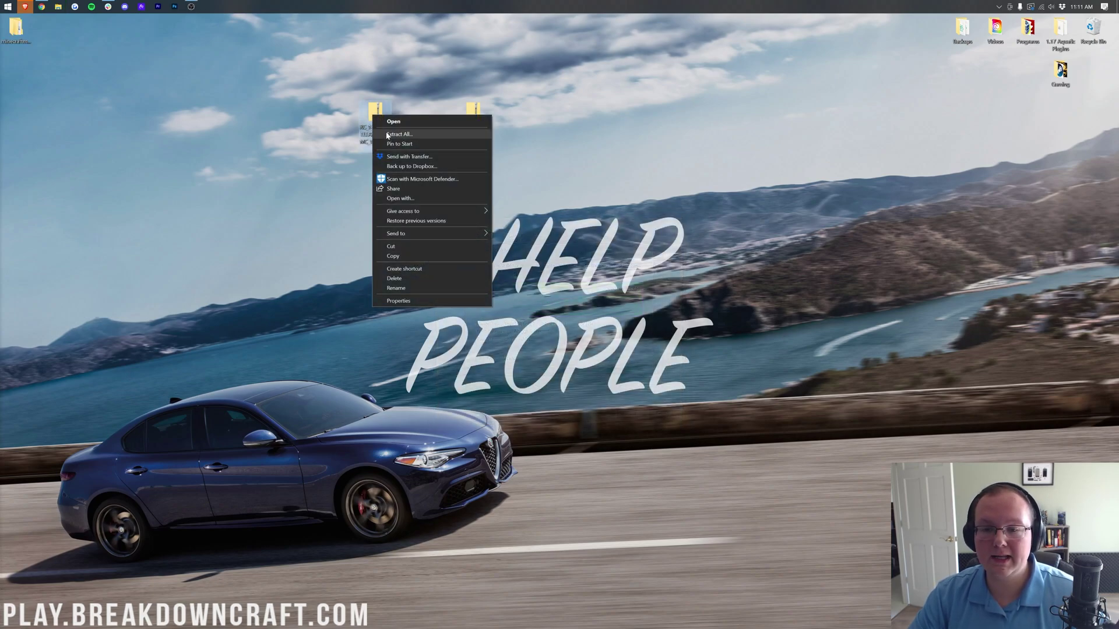
click(426, 134)
click(624, 414)
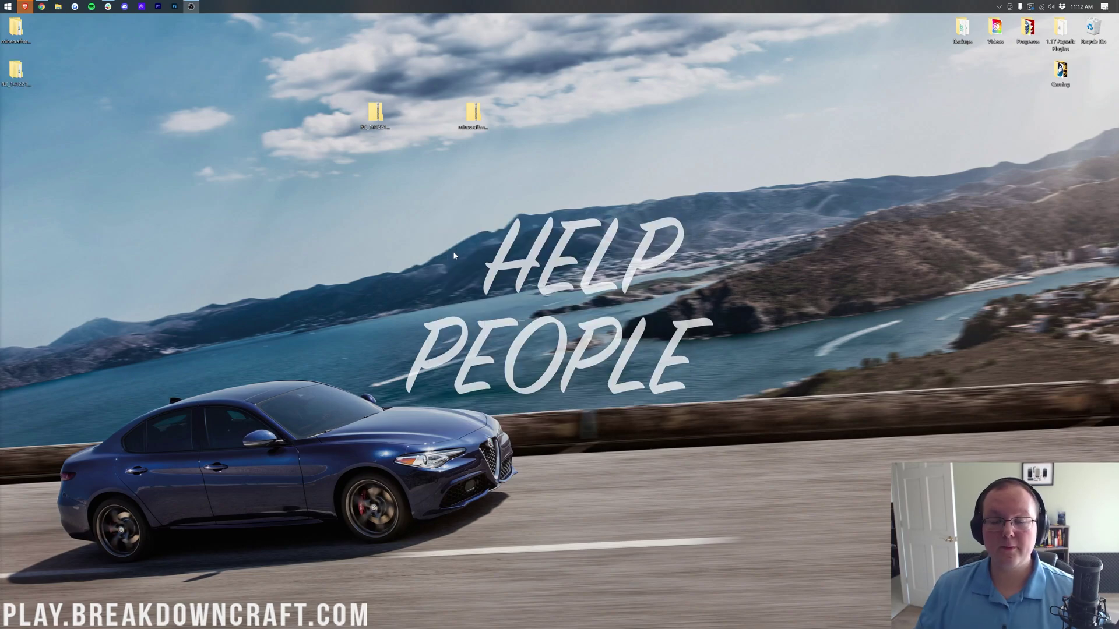
Group both extracted map folders mid-desktop, move the zips aside and Gaming to the top row
click(26, 85)
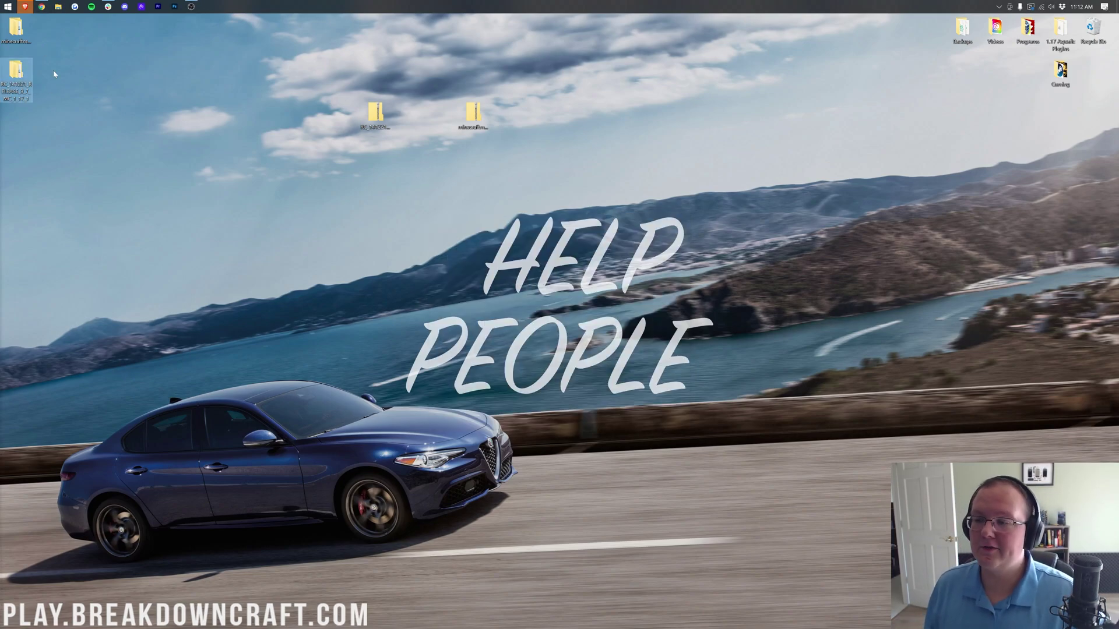
ctrl+click(15, 28)
drag(23, 76, 469, 153)
drag(281, 100, 503, 128)
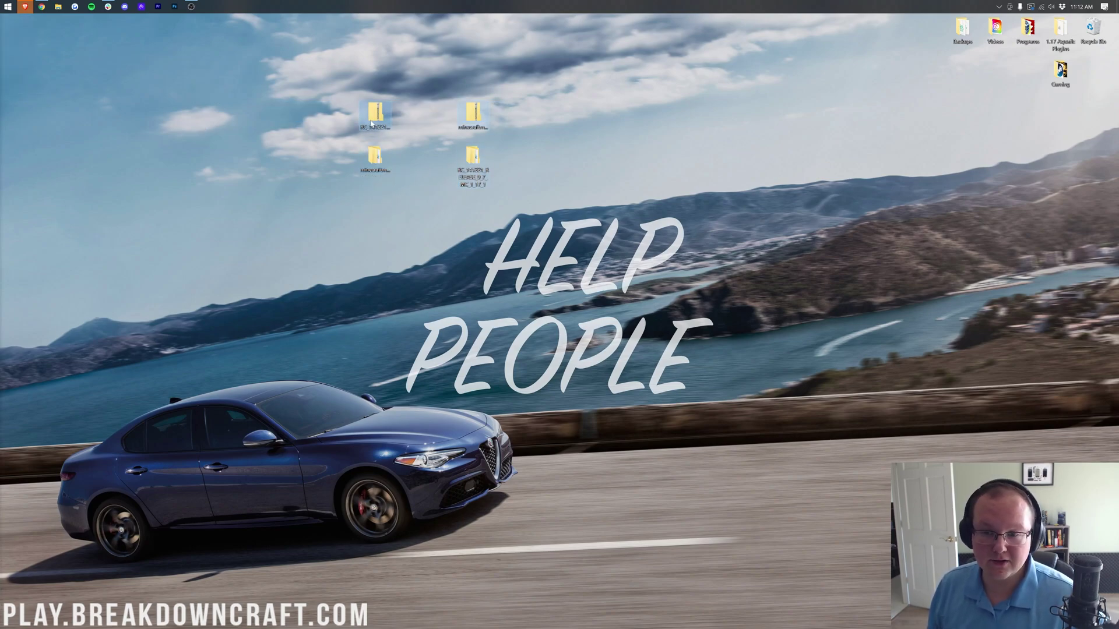
drag(375, 113, 1093, 30)
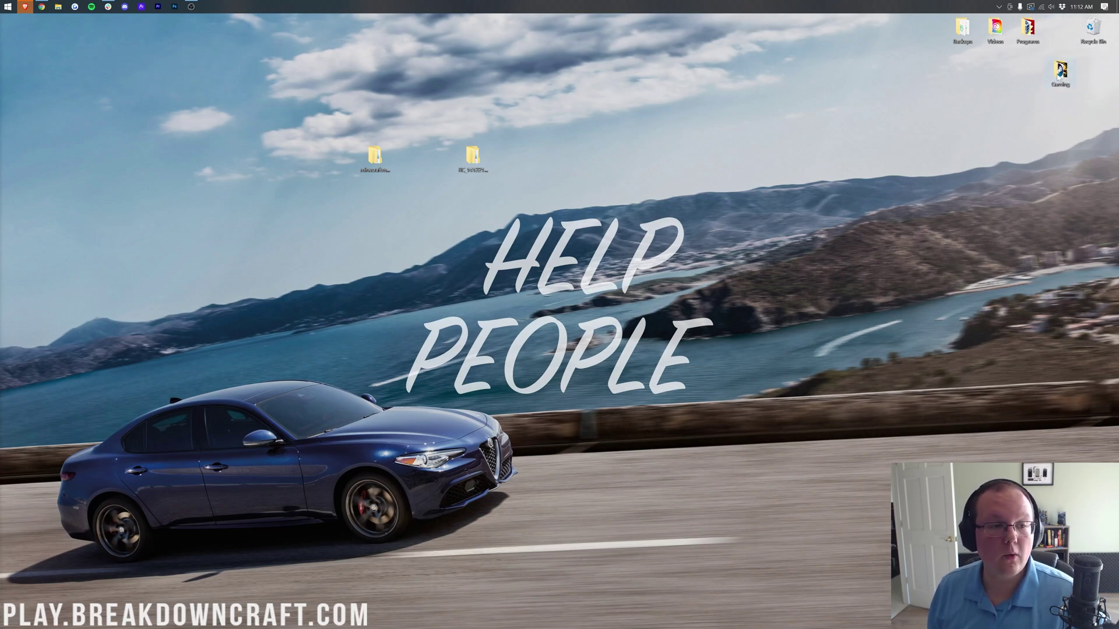
drag(1059, 73, 1060, 30)
mouse_move(502, 167)
mouse_down()
mouse_move(344, 161)
mouse_move(449, 166)
mouse_move(500, 185)
mouse_up()
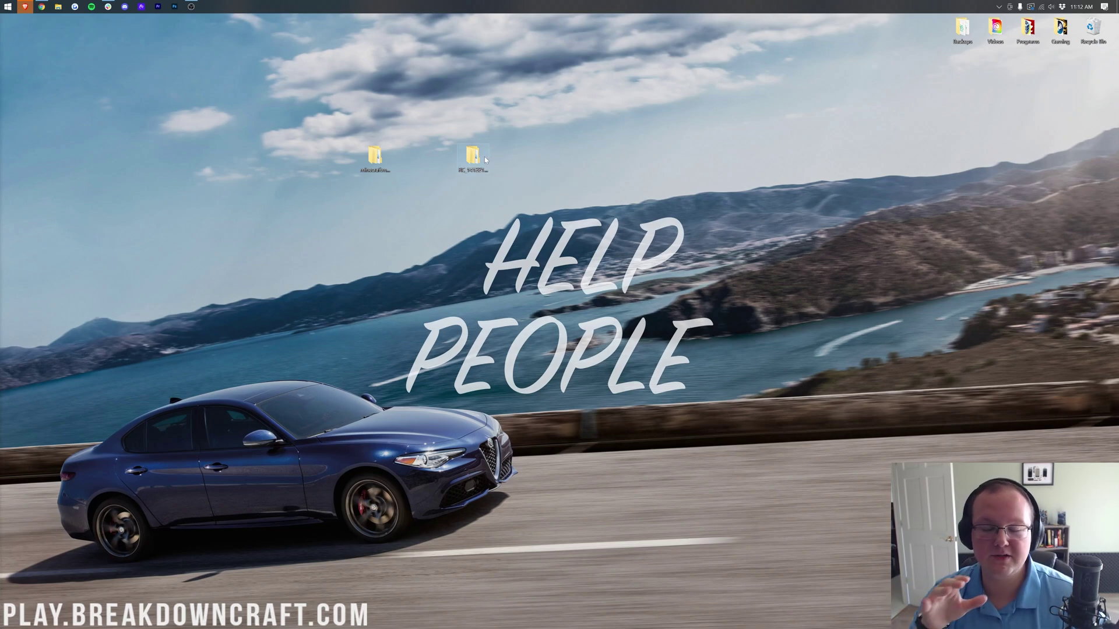
Open the RC folder, check its inner world folder, drag it to the desktop, close Explorer
double_click(473, 166)
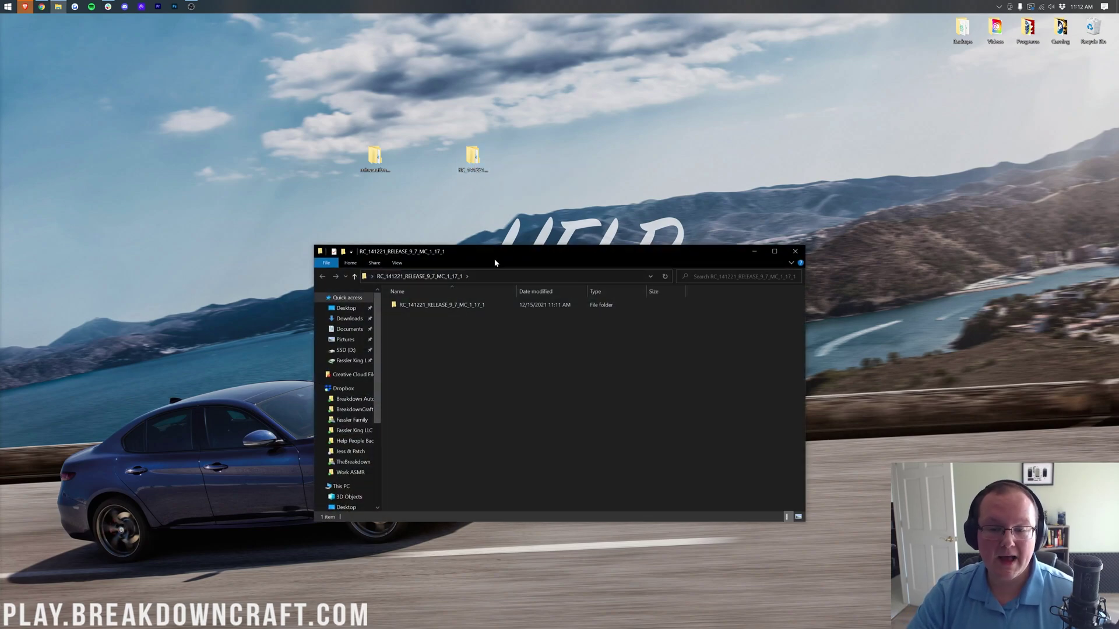
drag(495, 260, 490, 201)
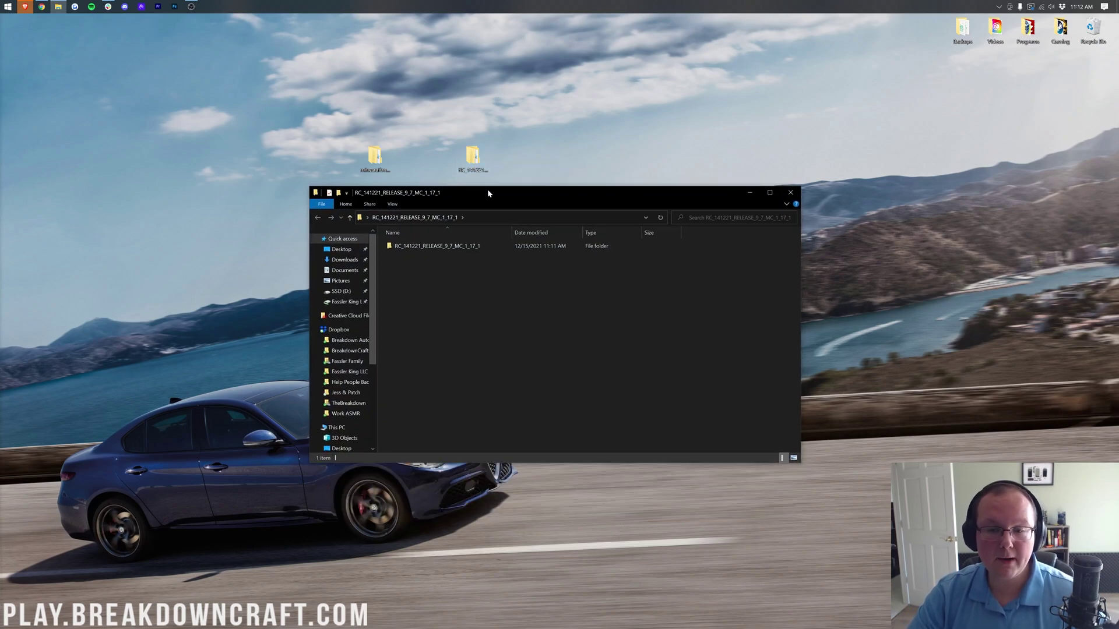
double_click(429, 247)
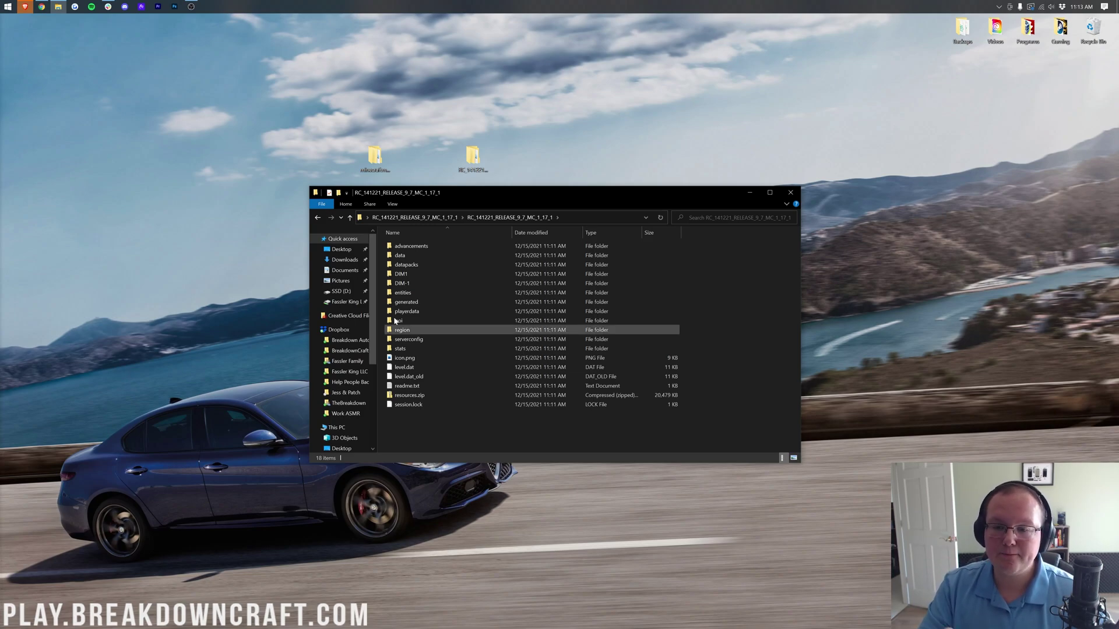
click(319, 218)
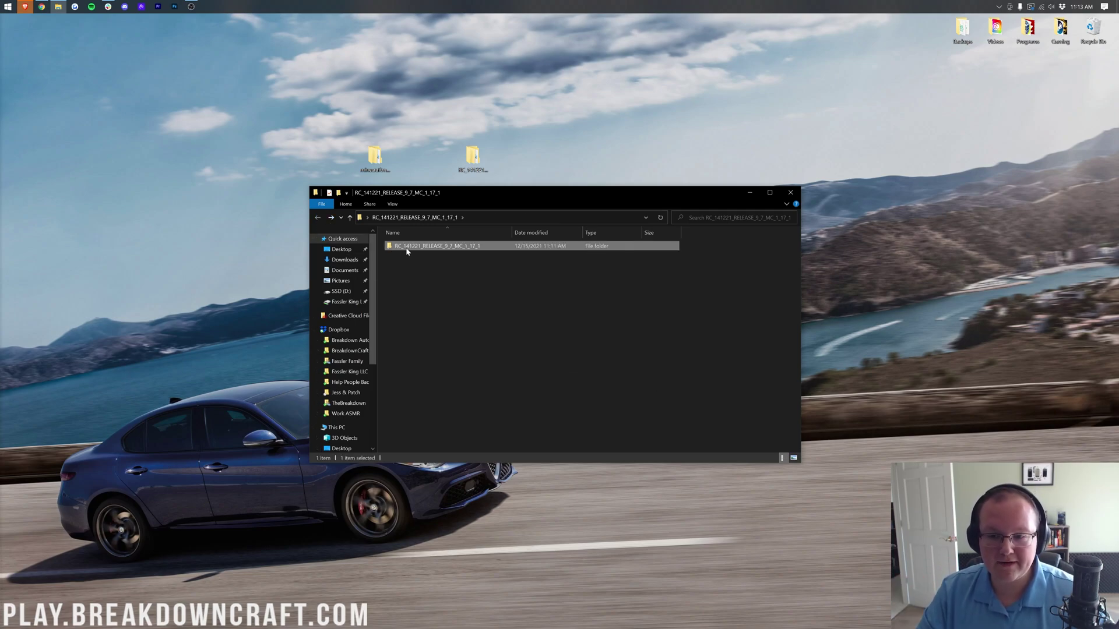
drag(407, 251, 213, 204)
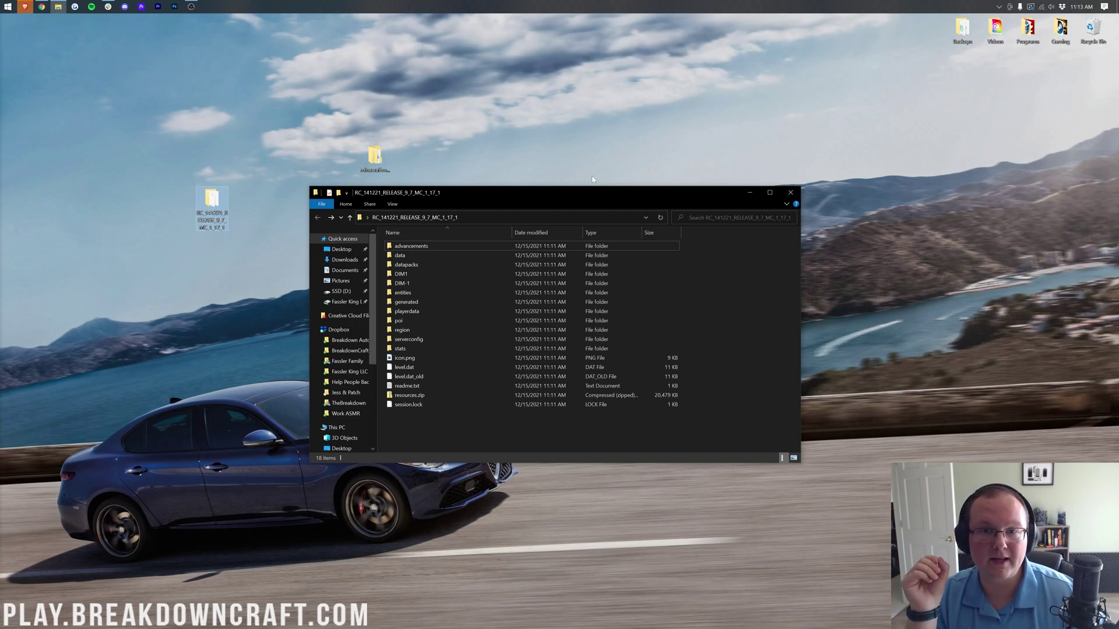
click(790, 192)
Move the inner Logicless world folder out of minecraftmaps.com-Logicless onto the desktop
drag(211, 207, 244, 166)
double_click(373, 161)
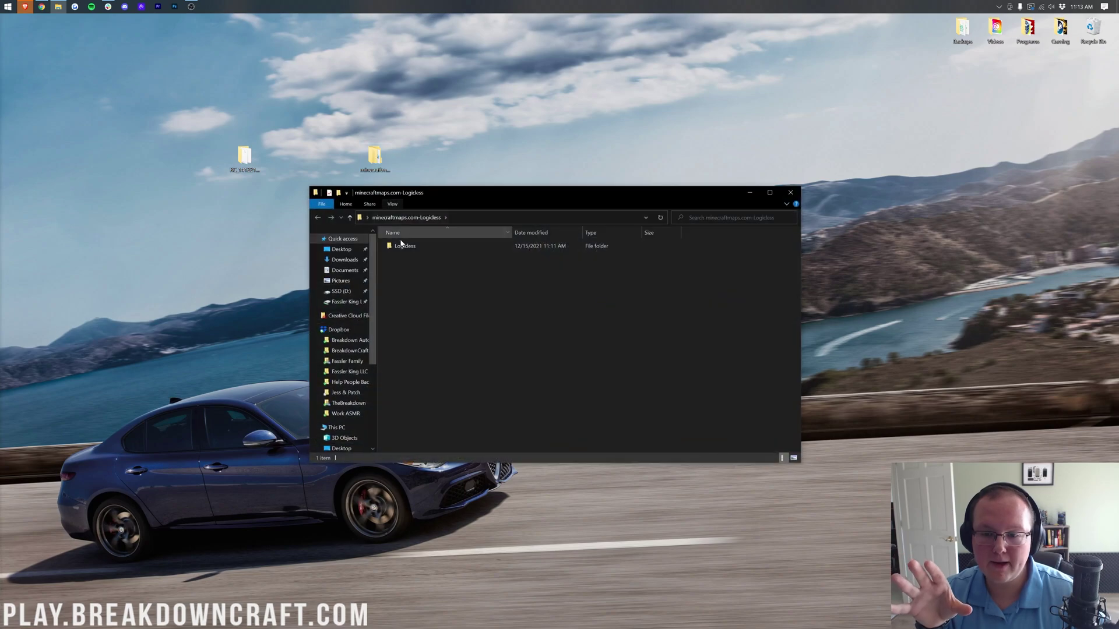
click(405, 247)
double_click(428, 249)
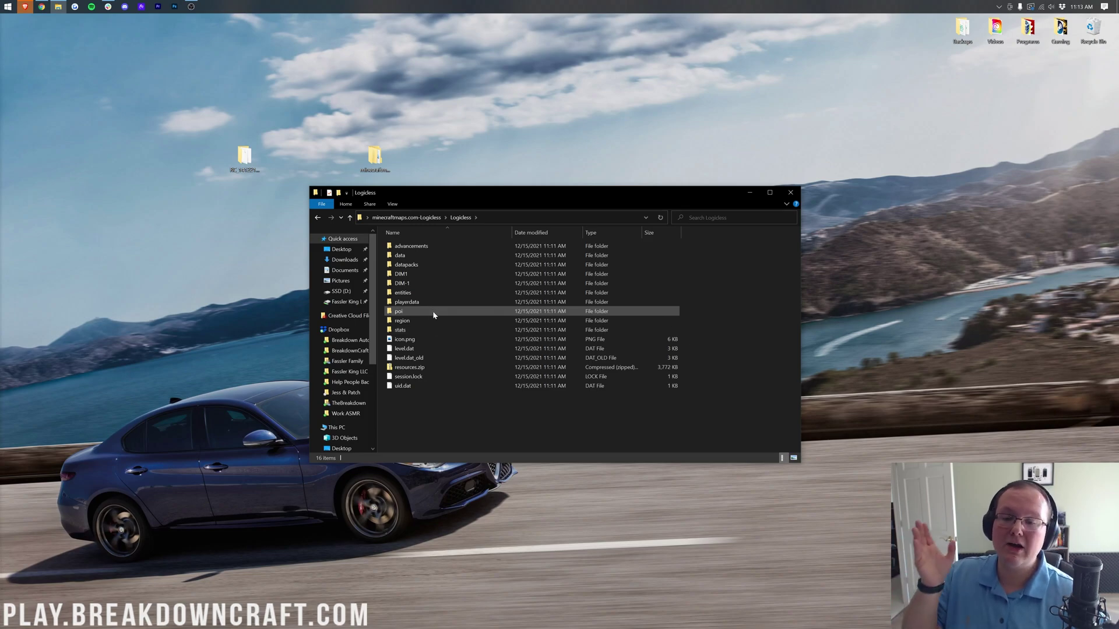
click(318, 217)
drag(403, 246, 310, 156)
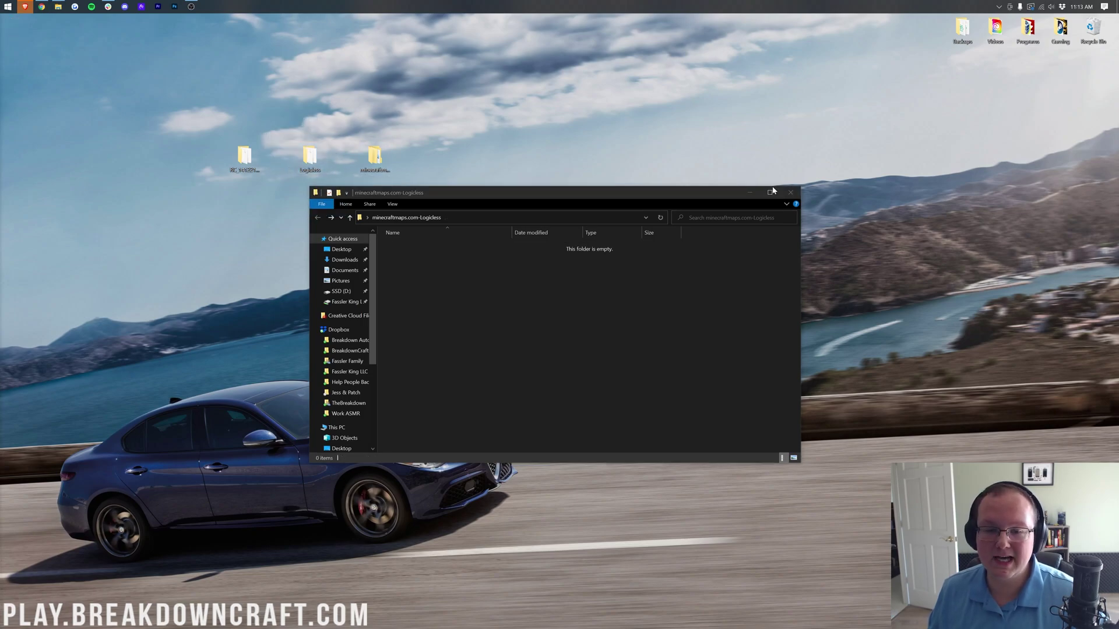
click(791, 193)
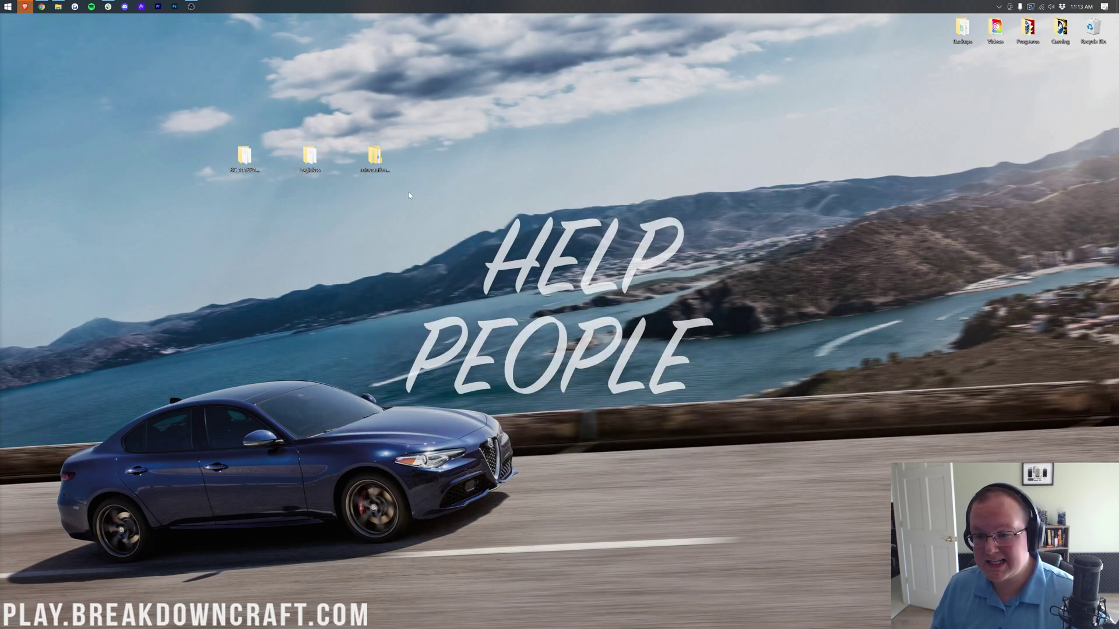
Confirm minecraftmaps.com-Logicless is empty and drag it to the Recycle Bin
click(367, 156)
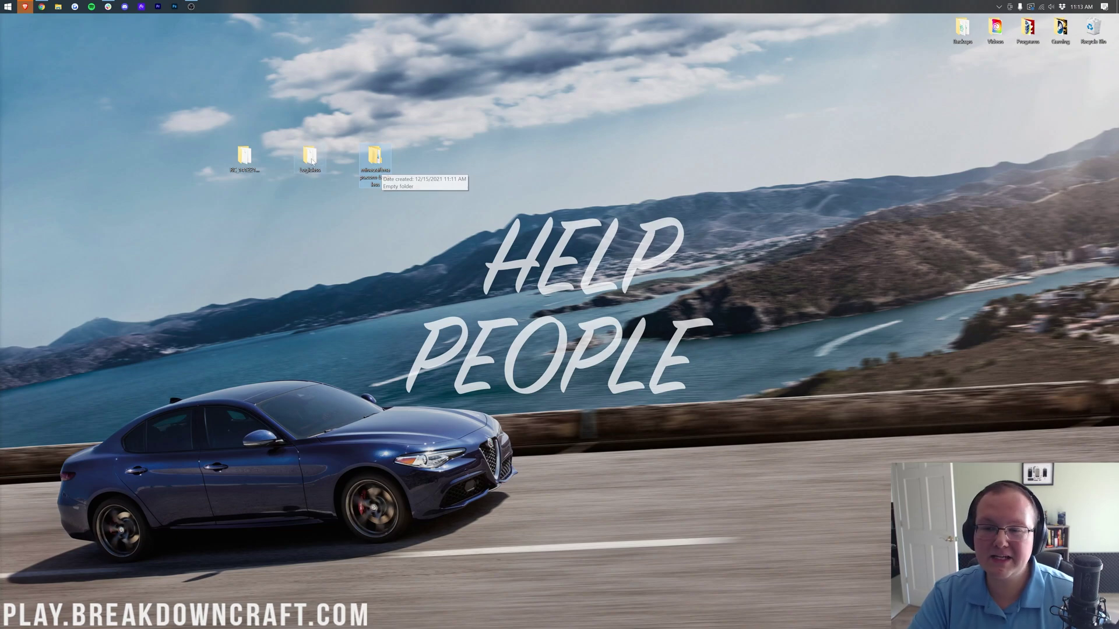
click(248, 171)
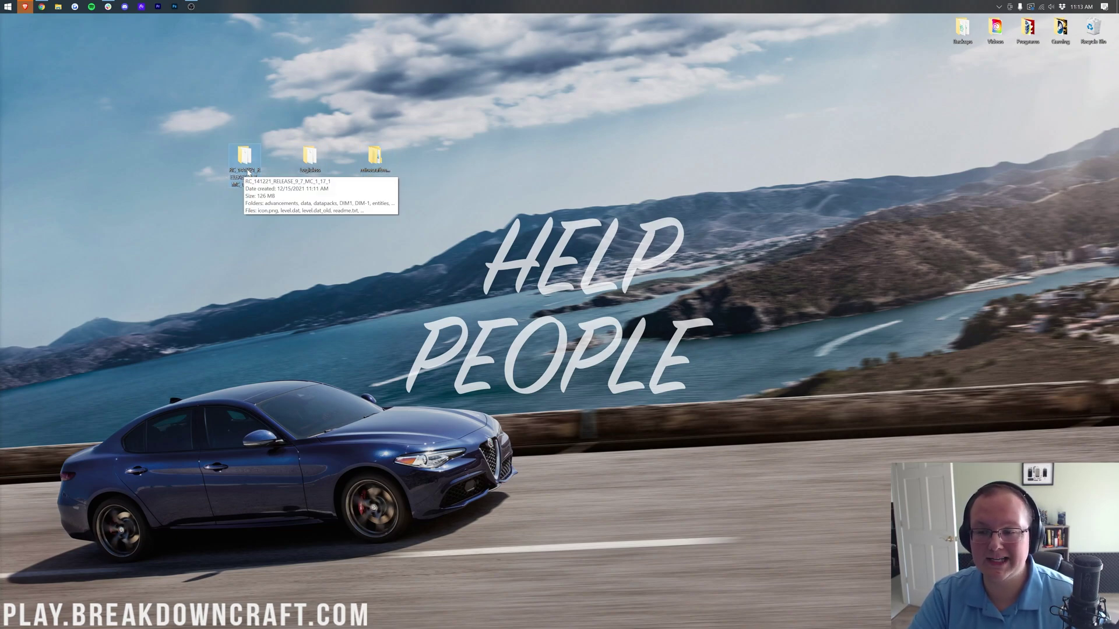
click(376, 156)
double_click(374, 163)
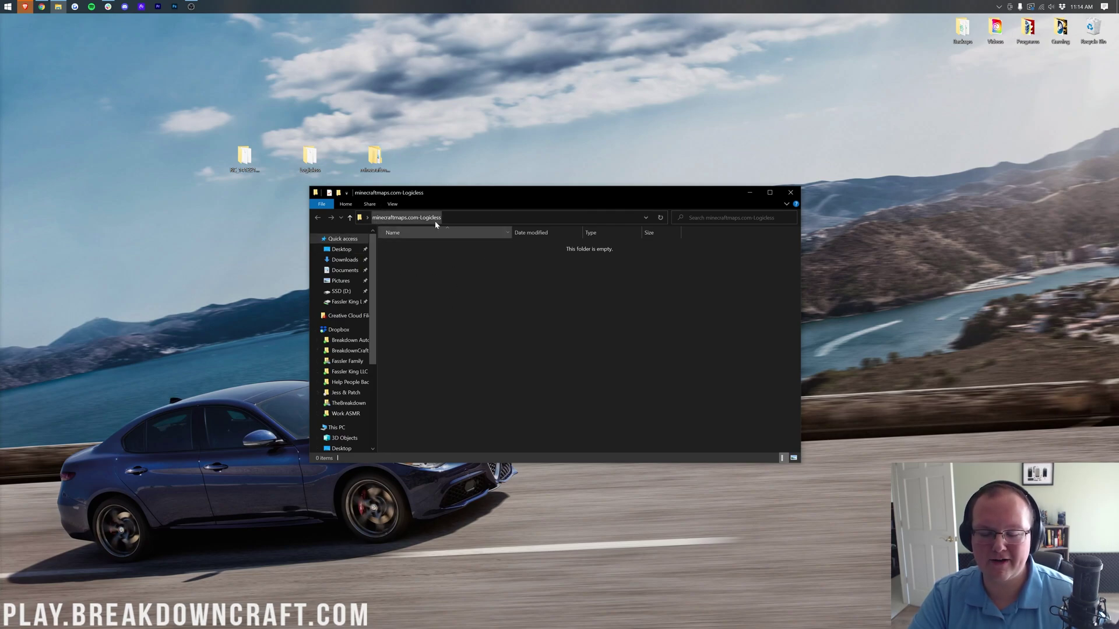
click(790, 192)
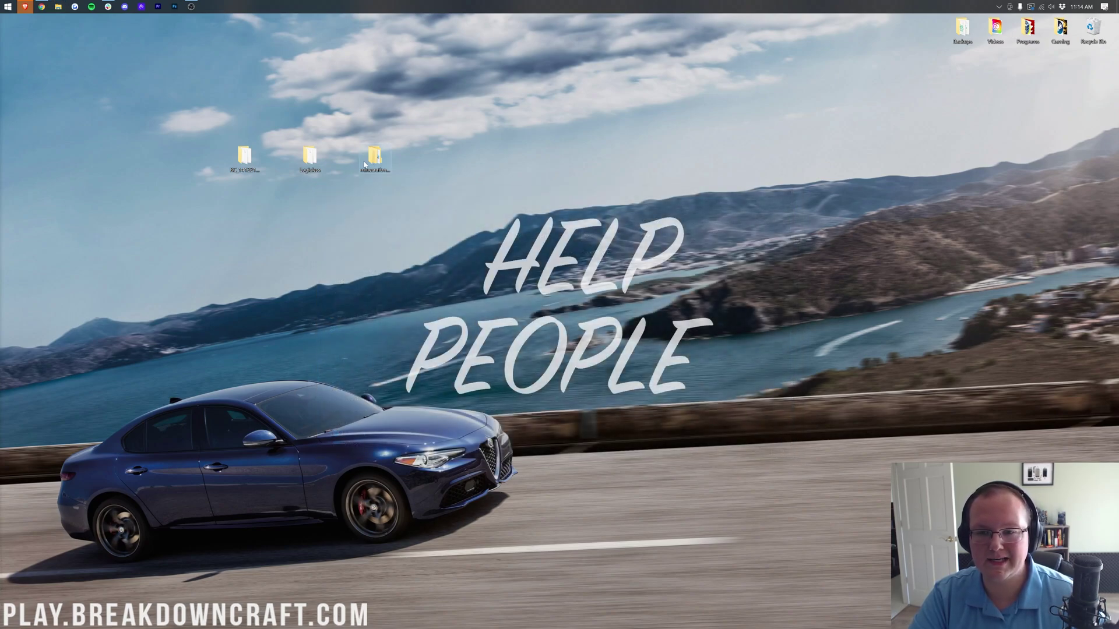
drag(374, 156, 1028, 32)
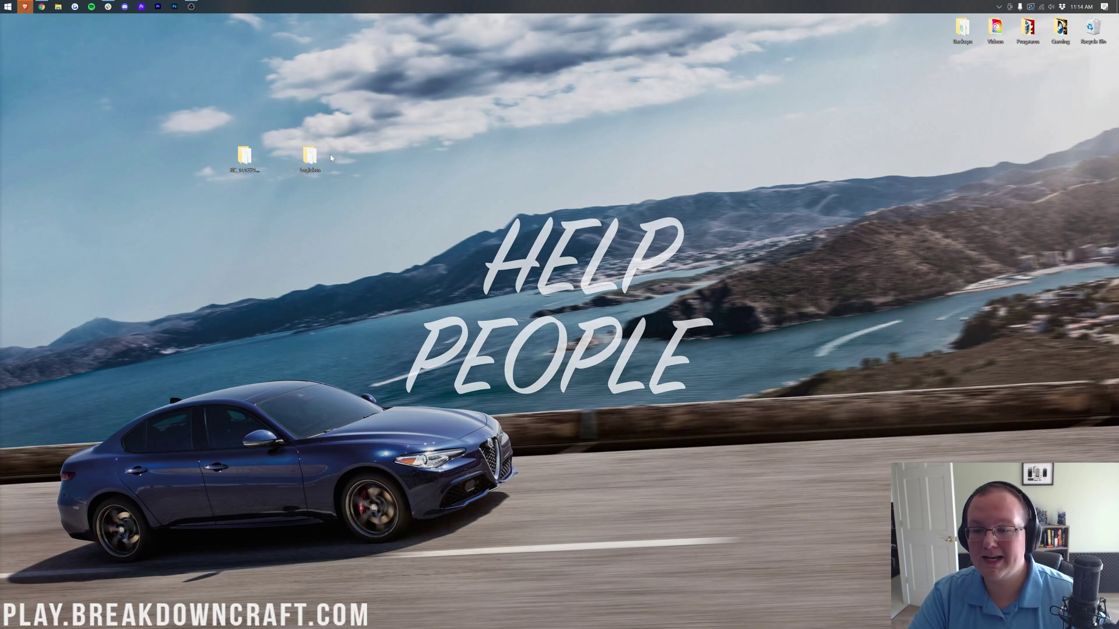
drag(307, 193, 440, 156)
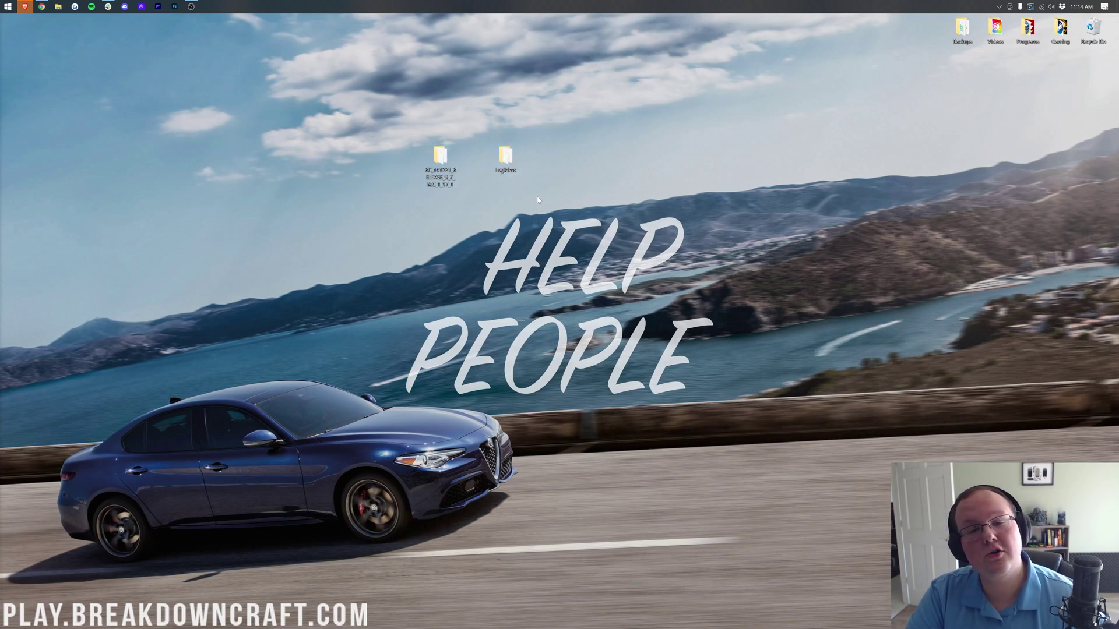
double_click(505, 156)
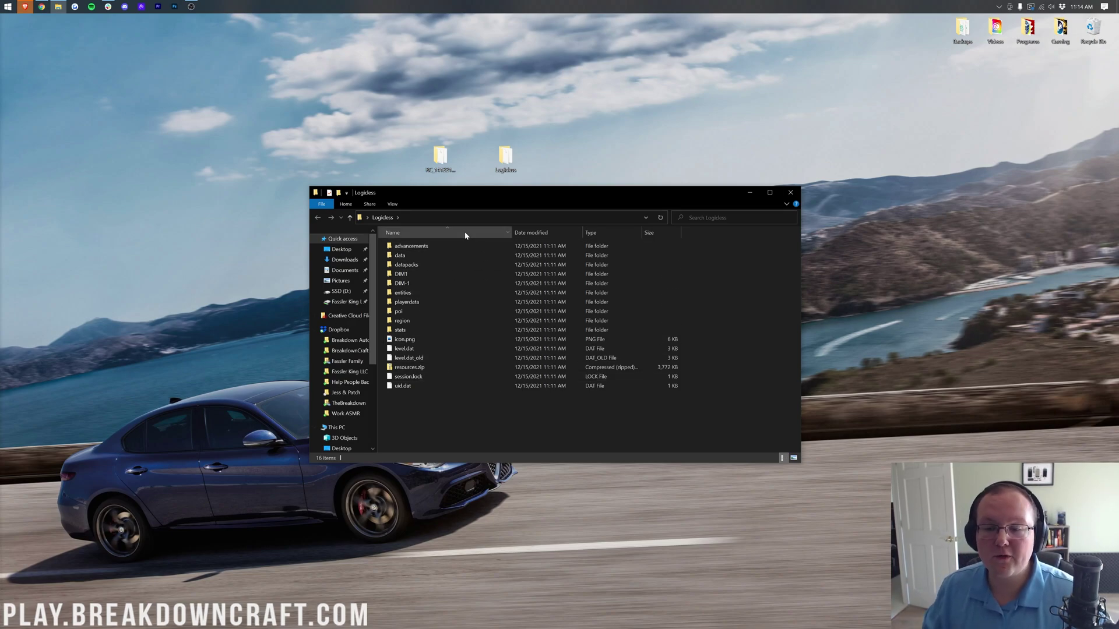
click(790, 193)
double_click(435, 166)
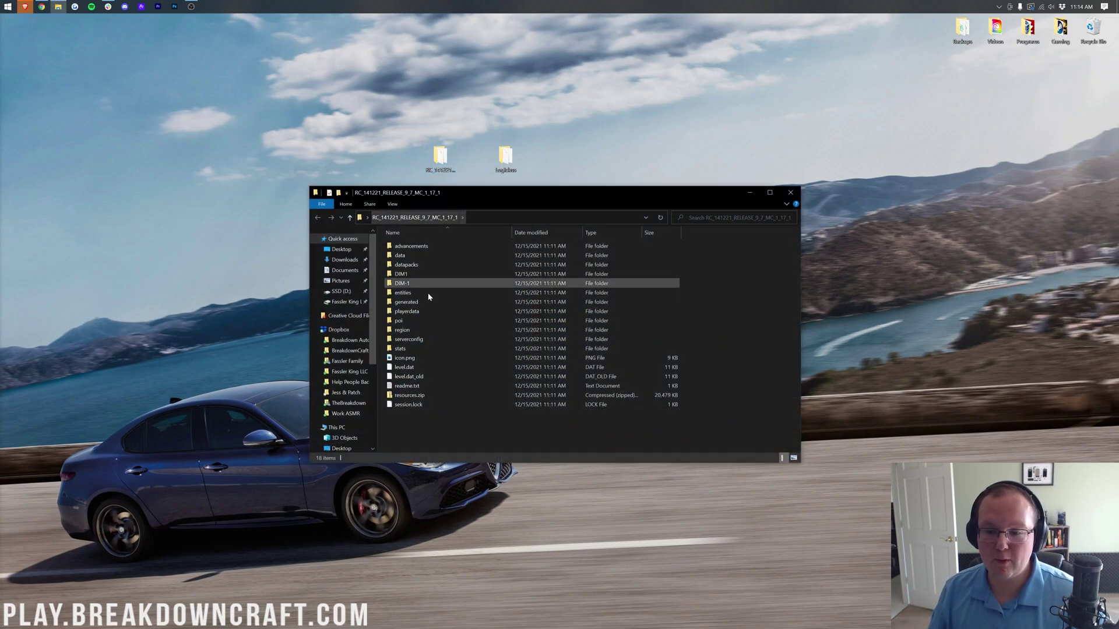
click(792, 194)
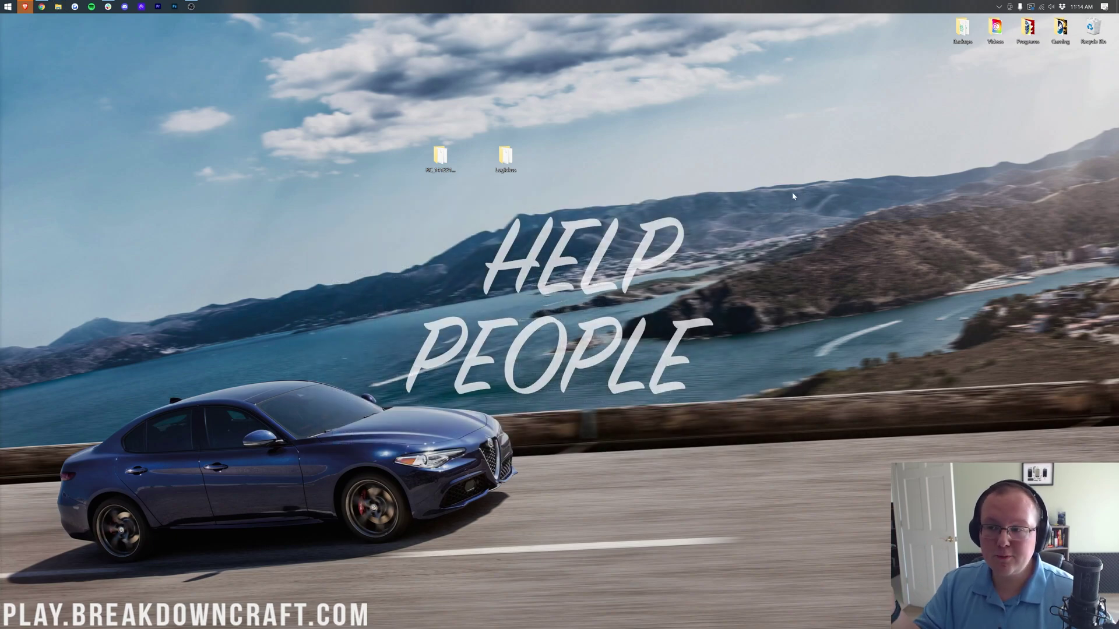
Enter %appdata% in the Windows Run utility to open the AppData Roaming folder
click(7, 6)
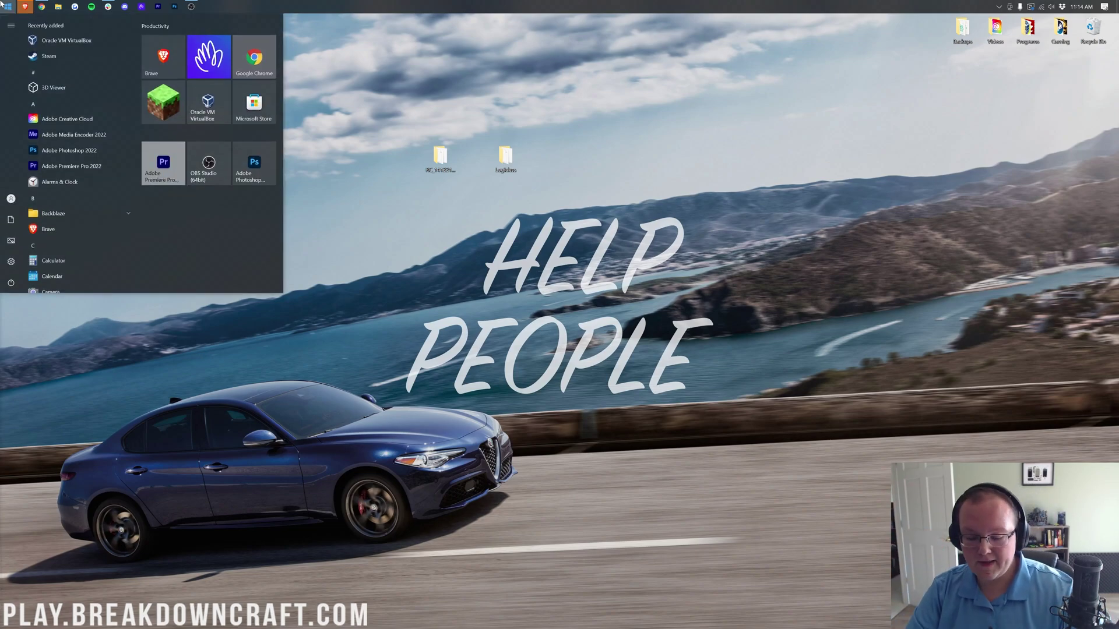
text(run)
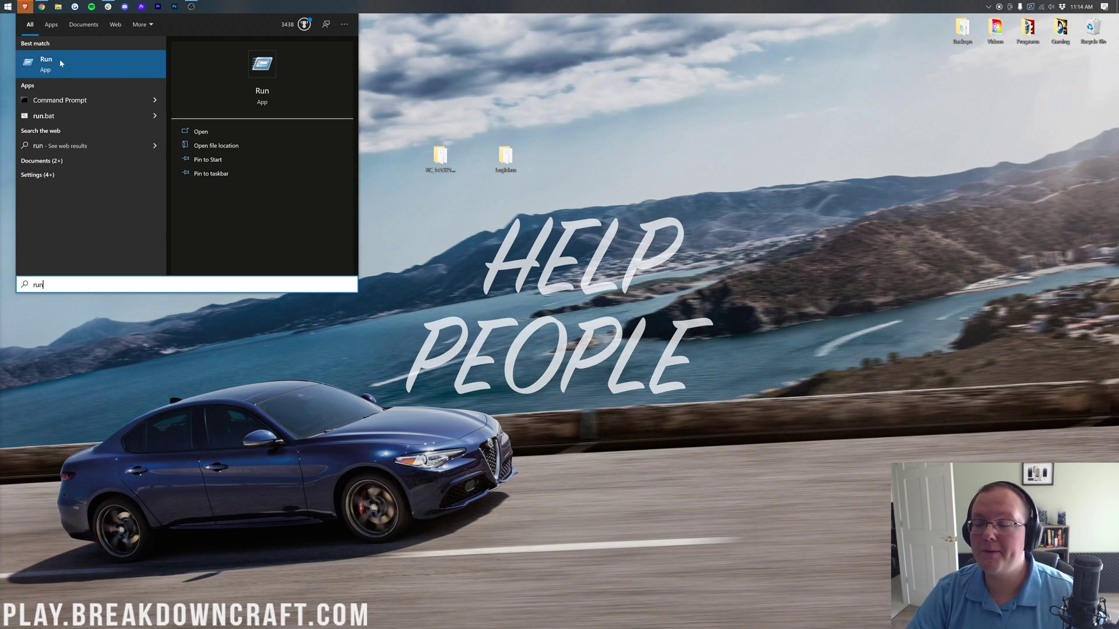
click(74, 70)
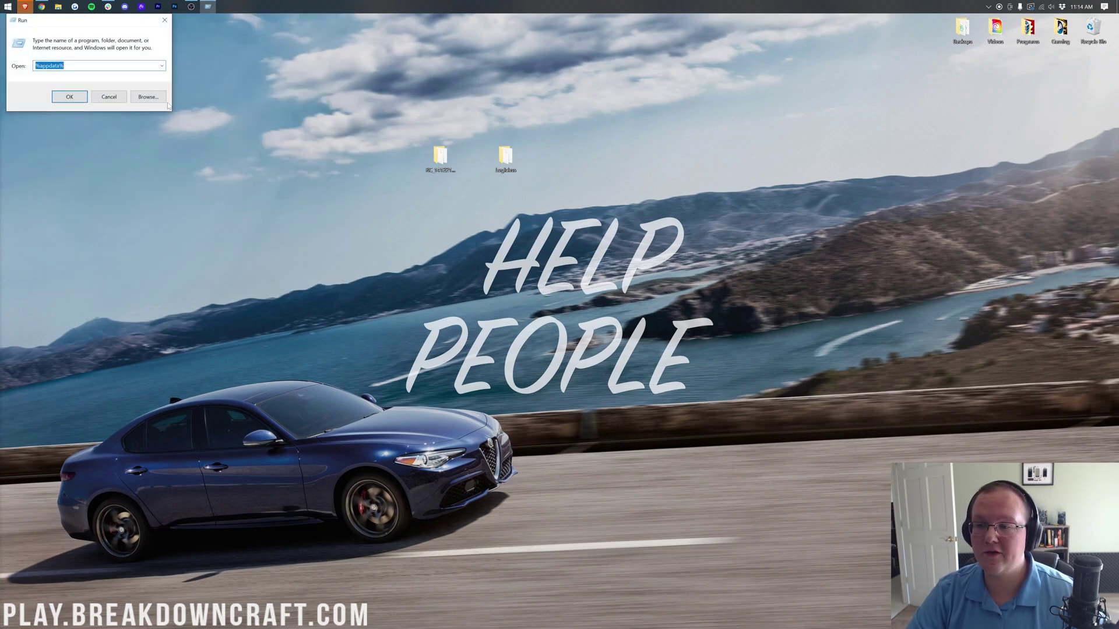
text(%appd)
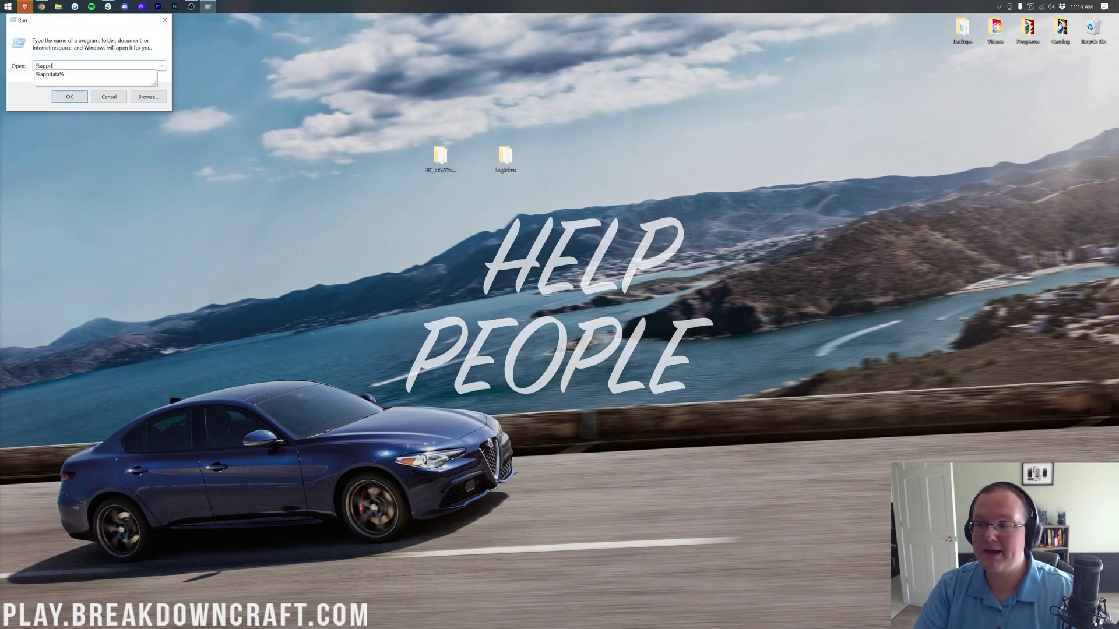
text(ata%)
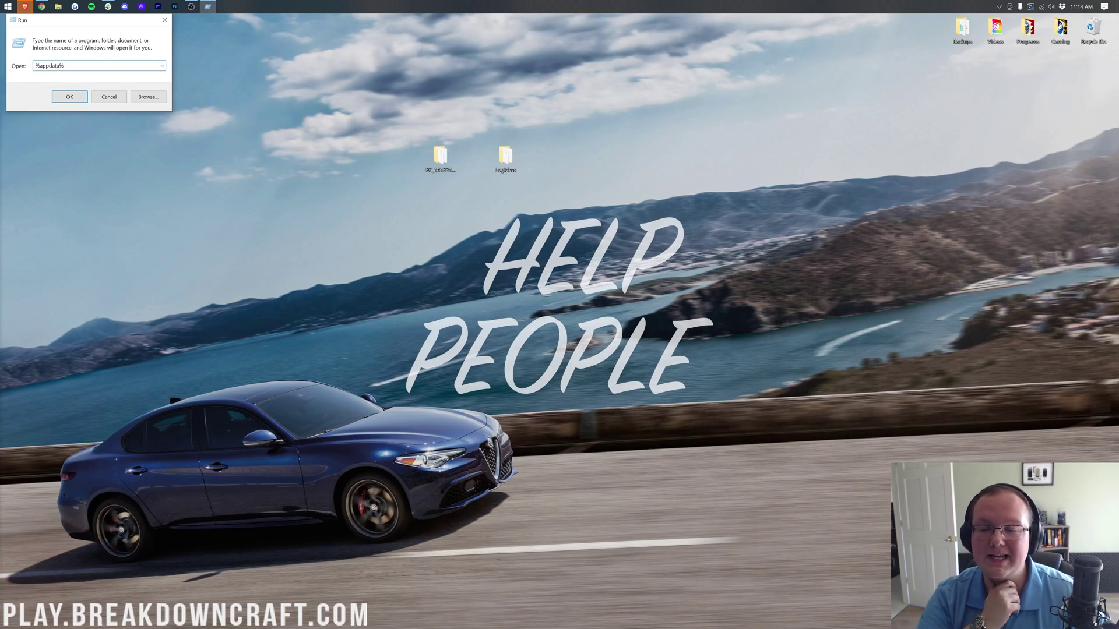
key(ctrl+a)
drag(87, 22, 92, 32)
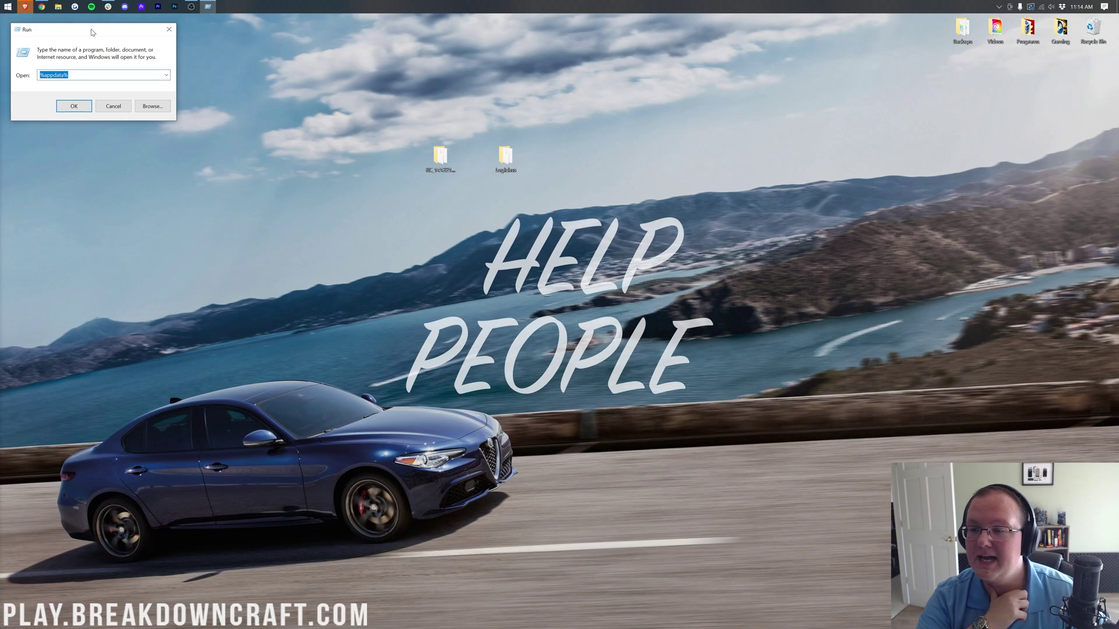
click(74, 106)
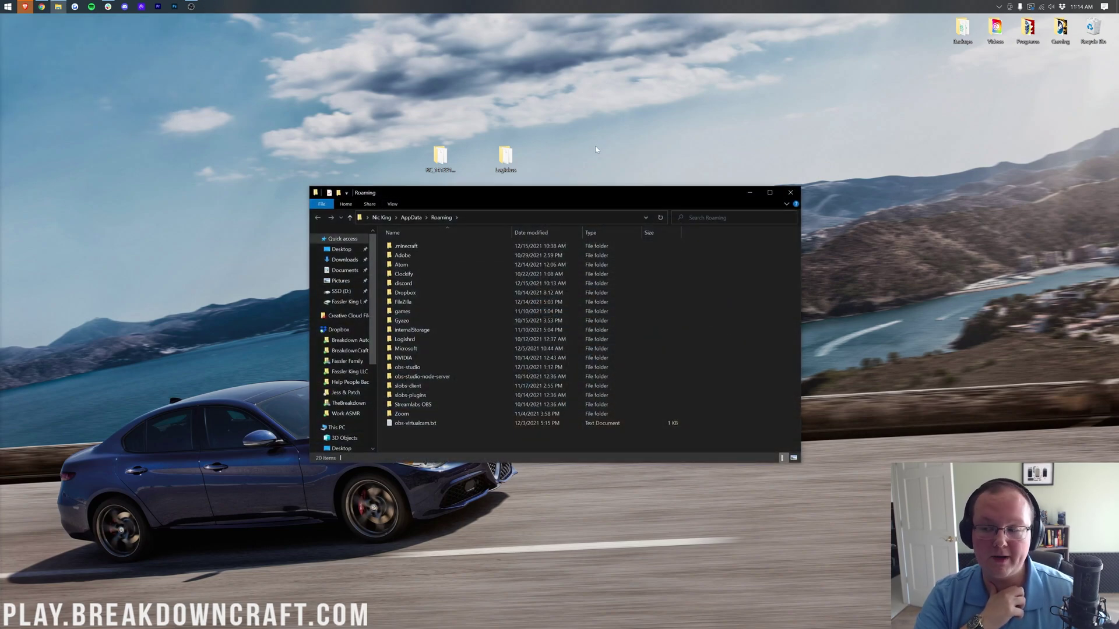
Copy the Logicless and RC_141221 desktop folders into .minecraft\saves
double_click(460, 247)
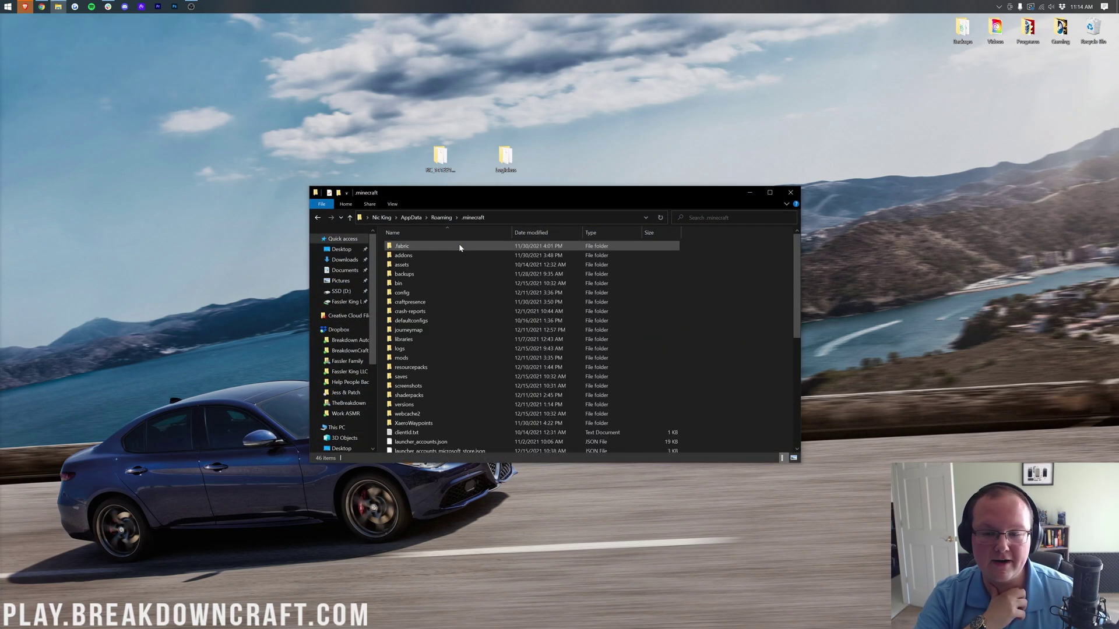
scroll(457, 283, down, 3)
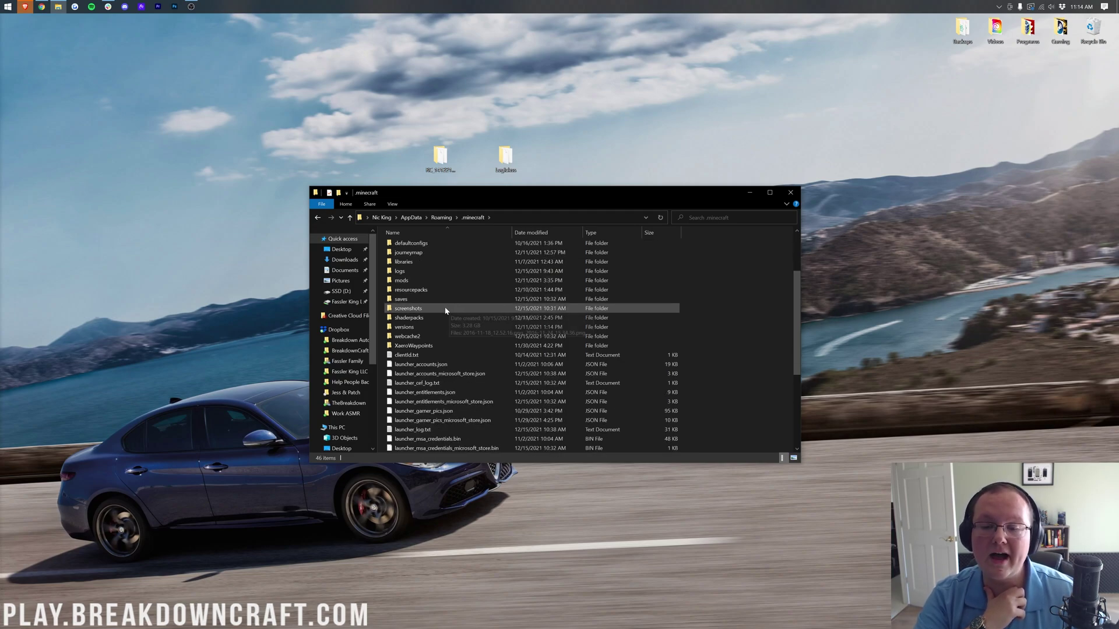
click(422, 300)
double_click(422, 299)
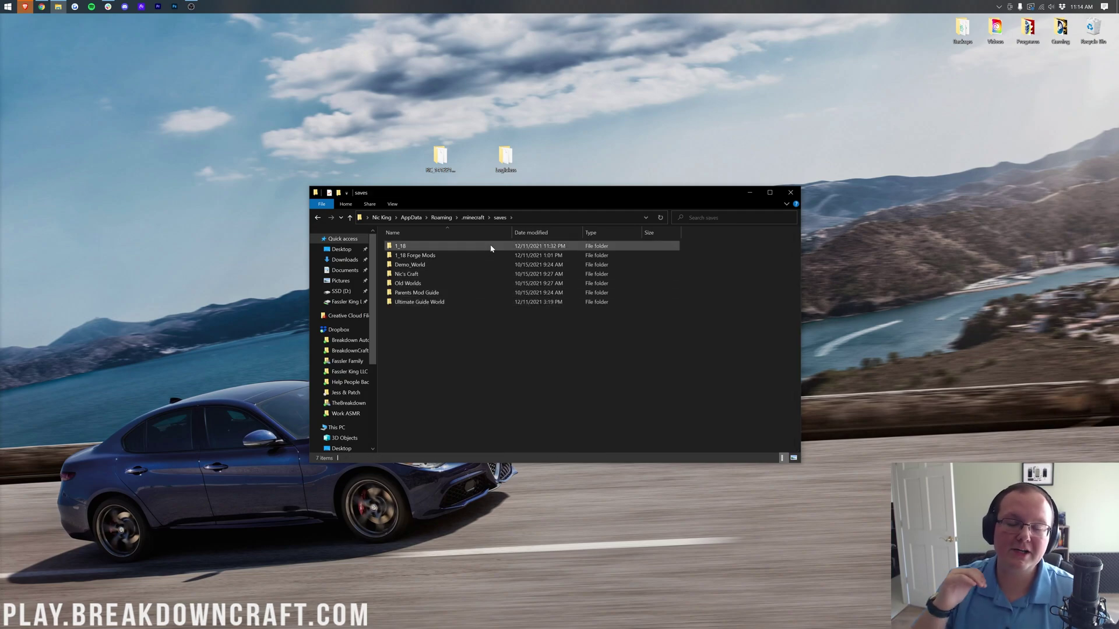
click(440, 156)
drag(399, 147, 555, 383)
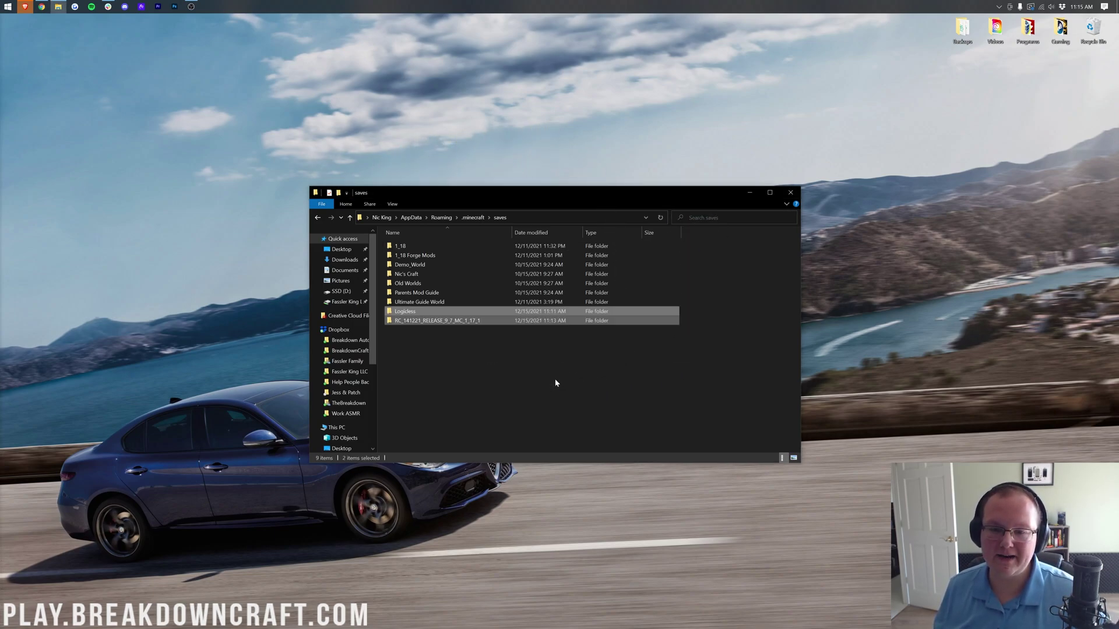
Launch the Minecraft Launcher from the Start menu search
click(3, 5)
text(minecraft)
key(Return)
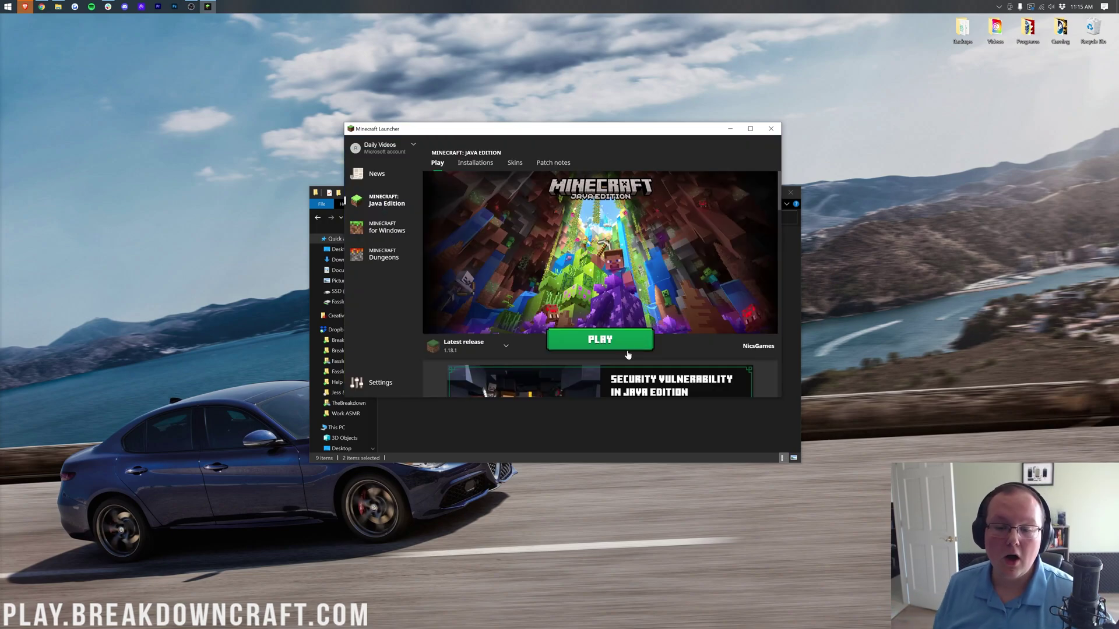
Start Minecraft 1.18.1 and delete the 1.18 Forge Mods world from Singleplayer
click(620, 348)
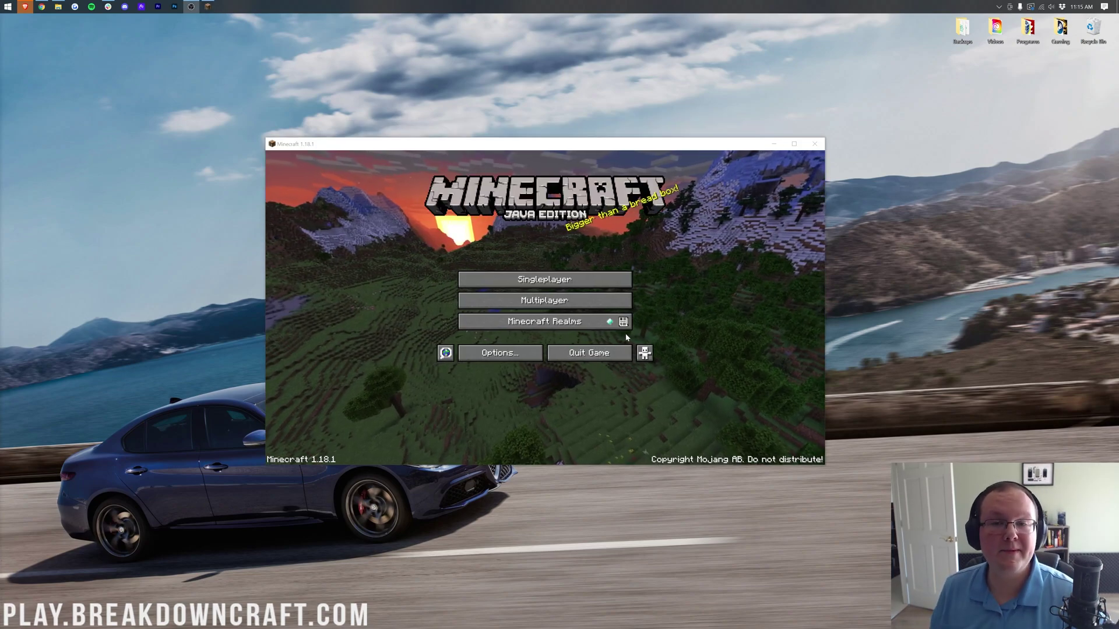
click(558, 277)
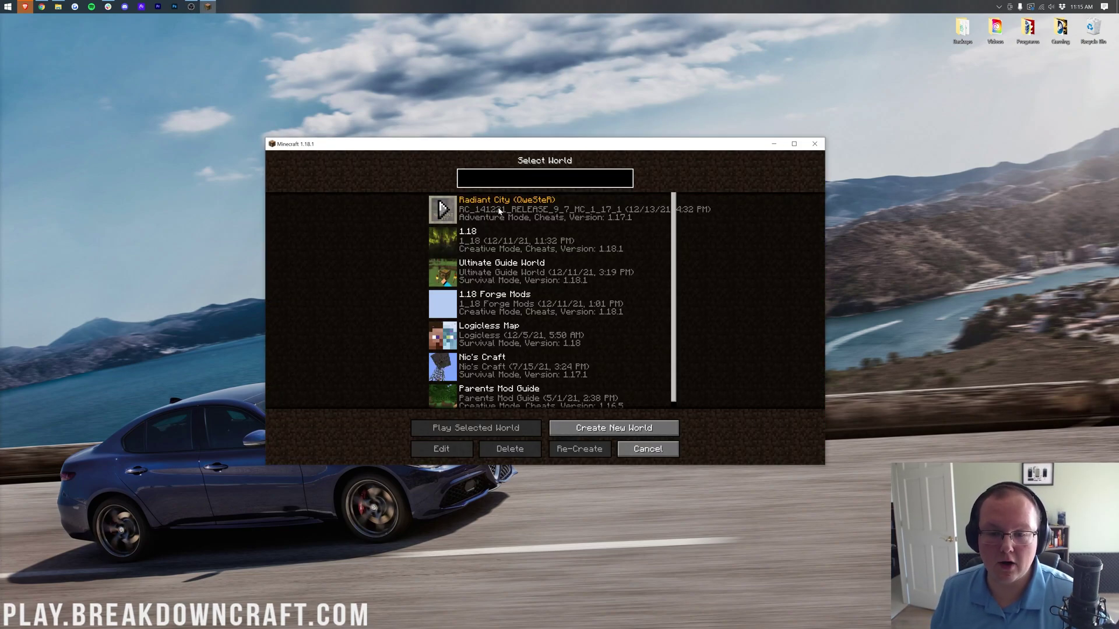
click(464, 215)
scroll(545, 218, down, 1)
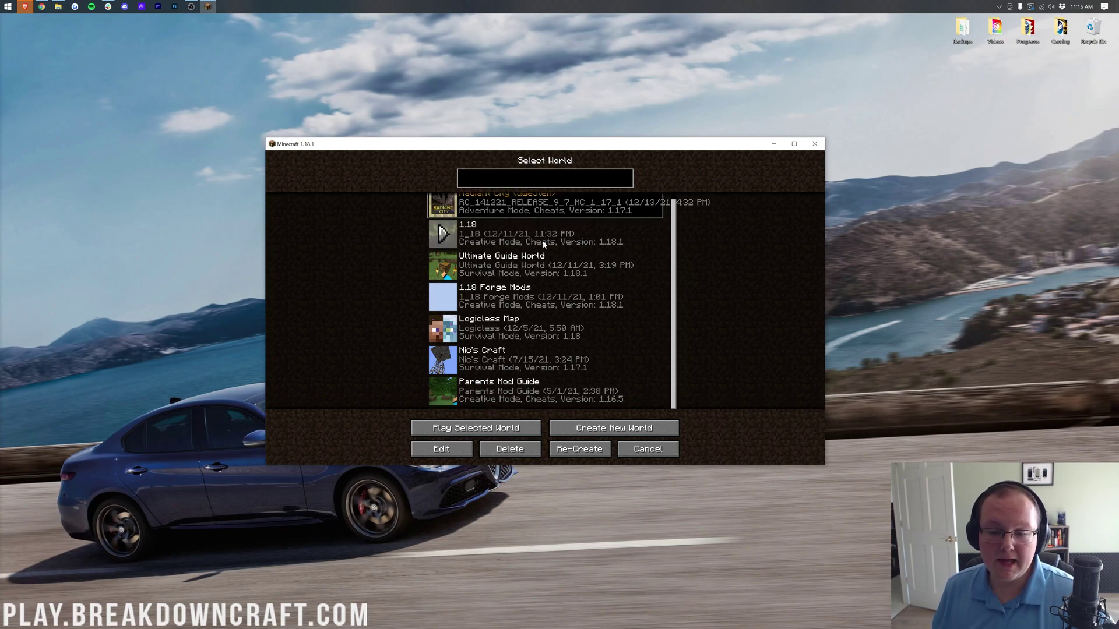
click(482, 330)
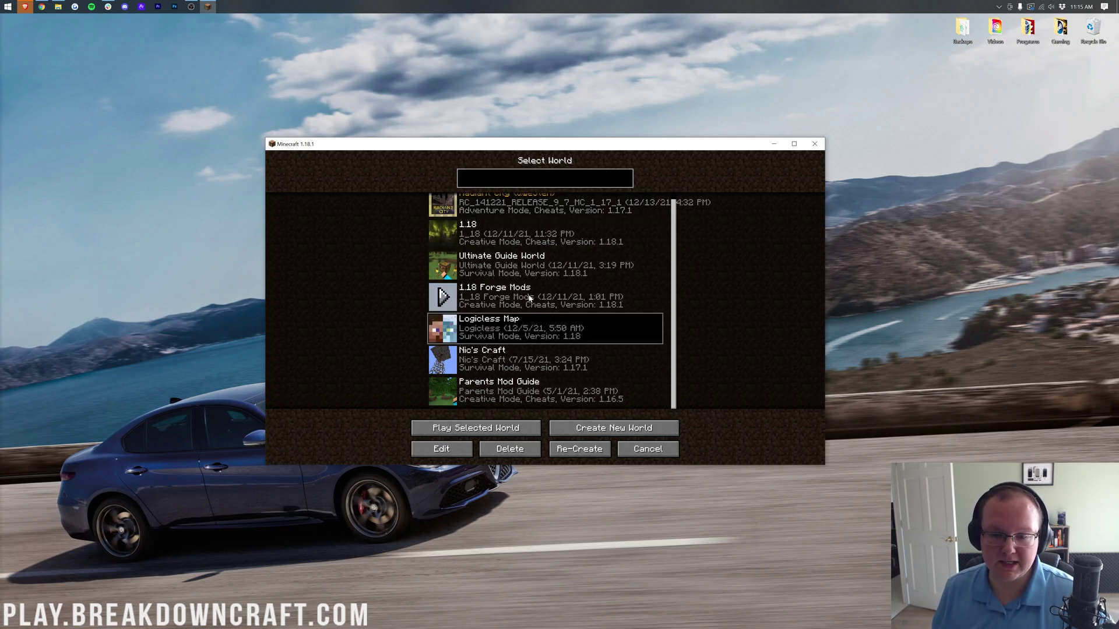
click(483, 298)
click(510, 449)
click(482, 298)
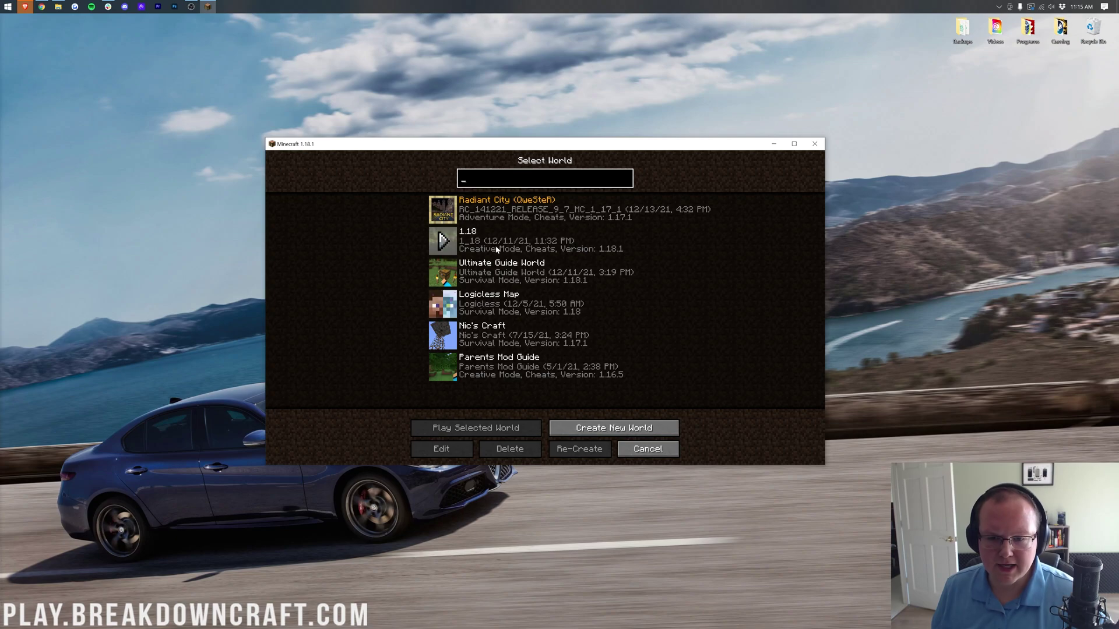
Delete the old 1.18 world from the world list
click(484, 240)
click(510, 448)
click(495, 295)
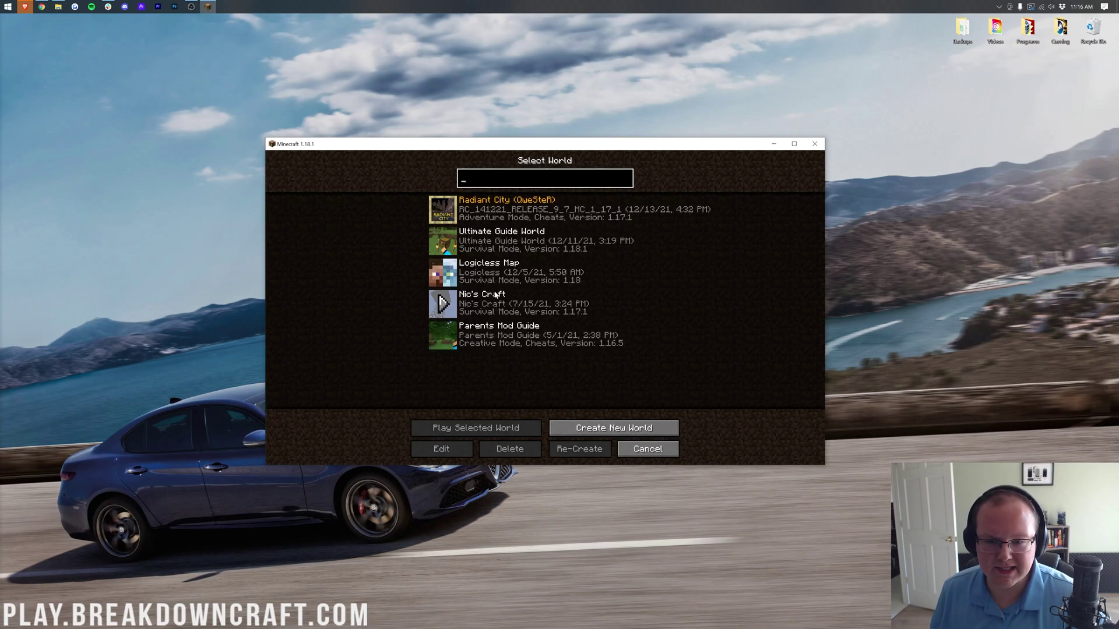
Load the Radiant City world
click(498, 296)
click(493, 271)
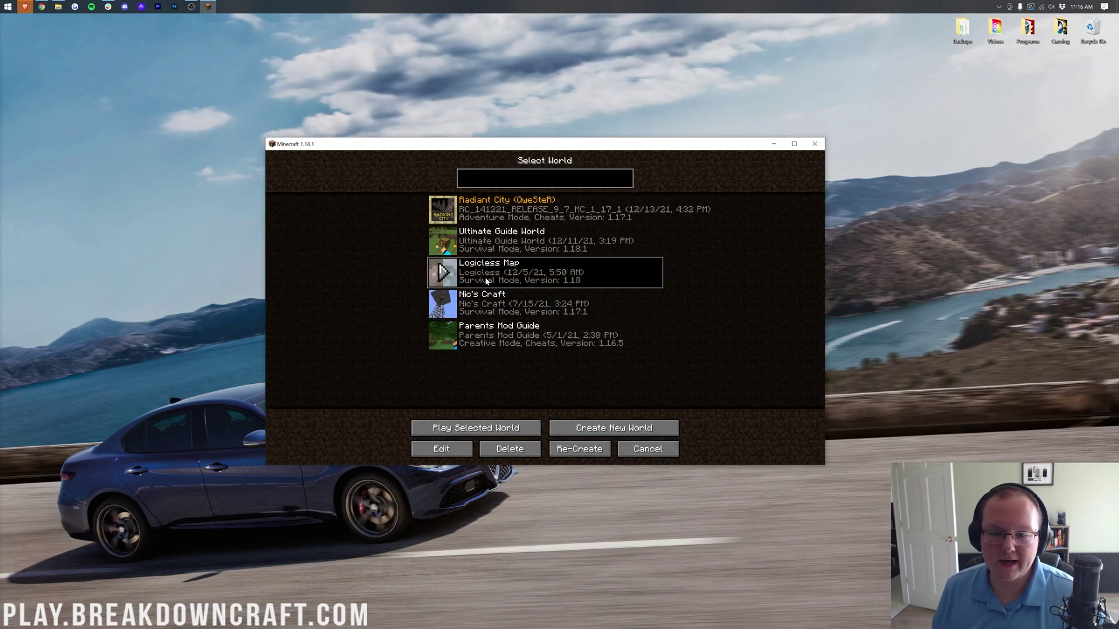
click(487, 210)
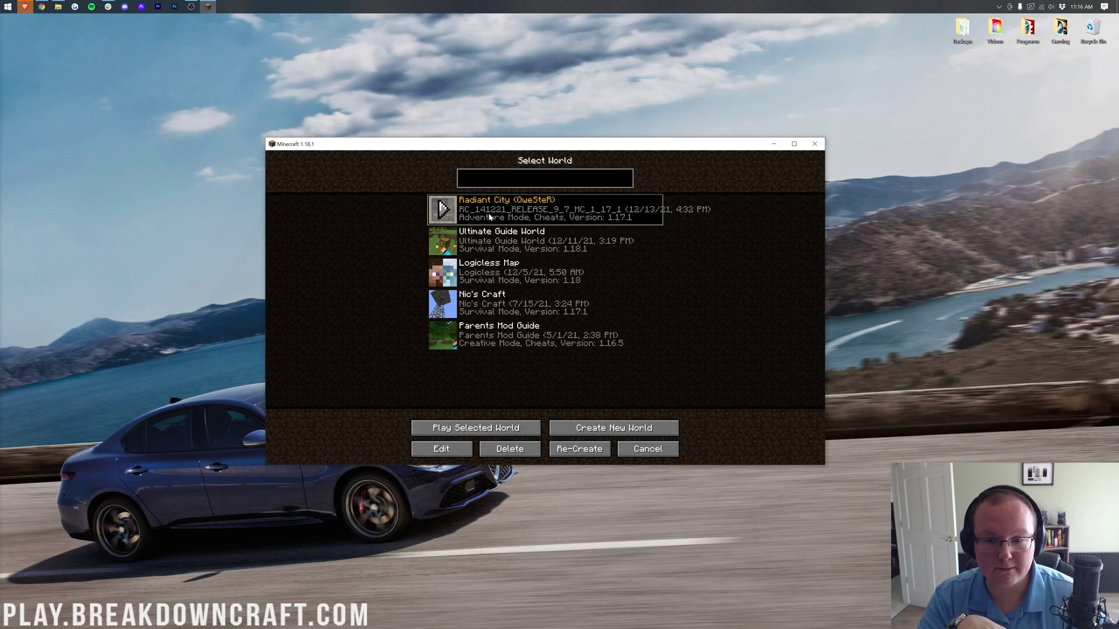
double_click(605, 223)
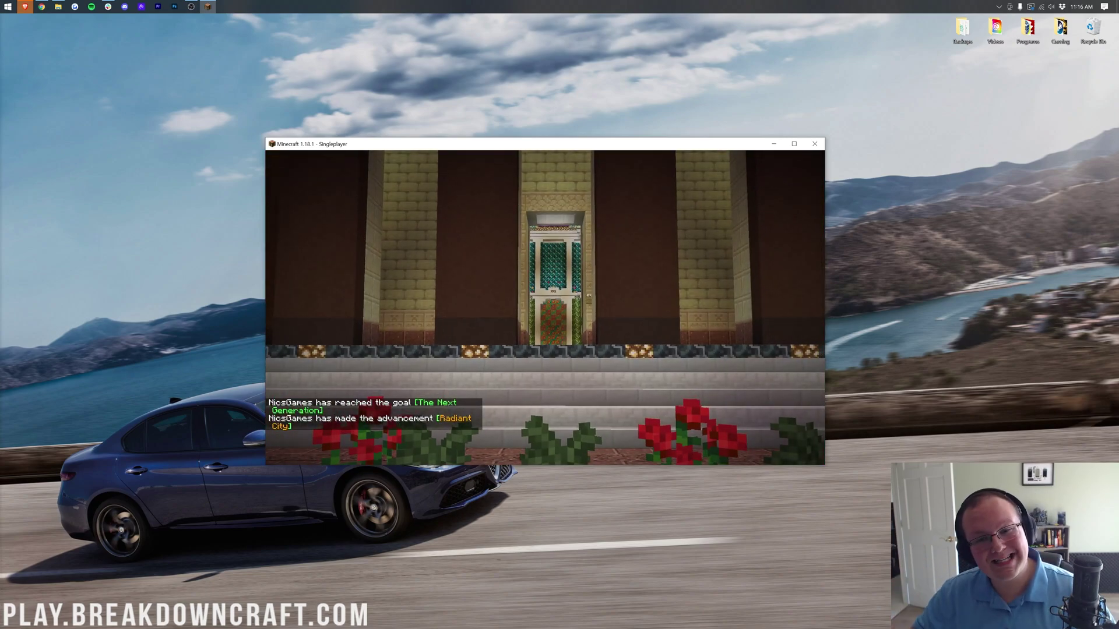
Raise the field of view to maximum (Quake Pro) in Options
key(Escape)
click(508, 314)
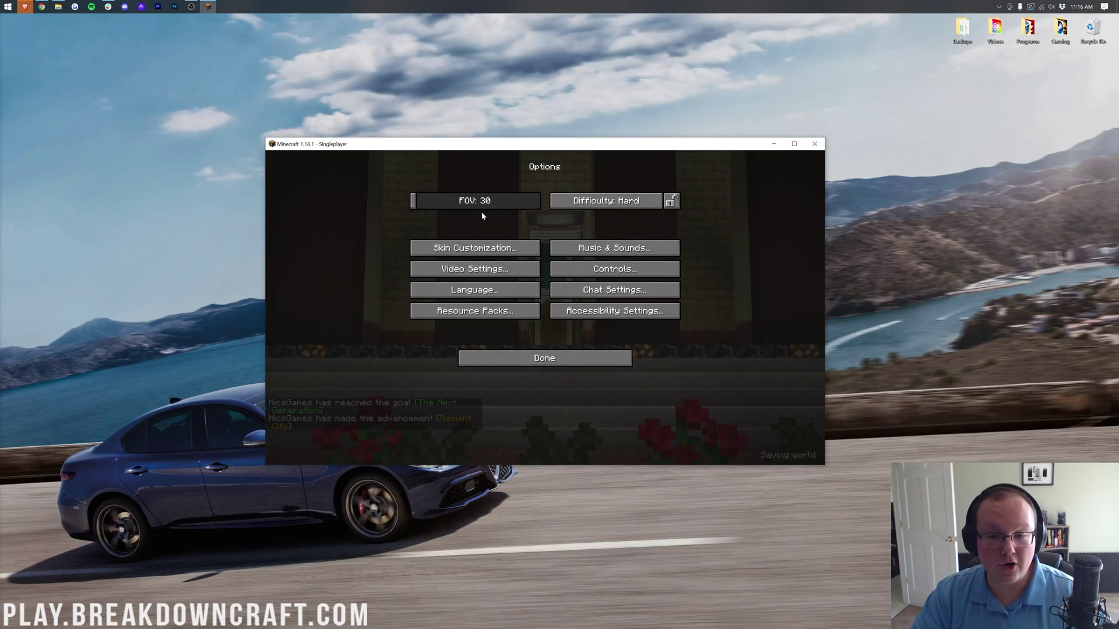
drag(482, 201, 538, 201)
key(Escape)
key(Escape)
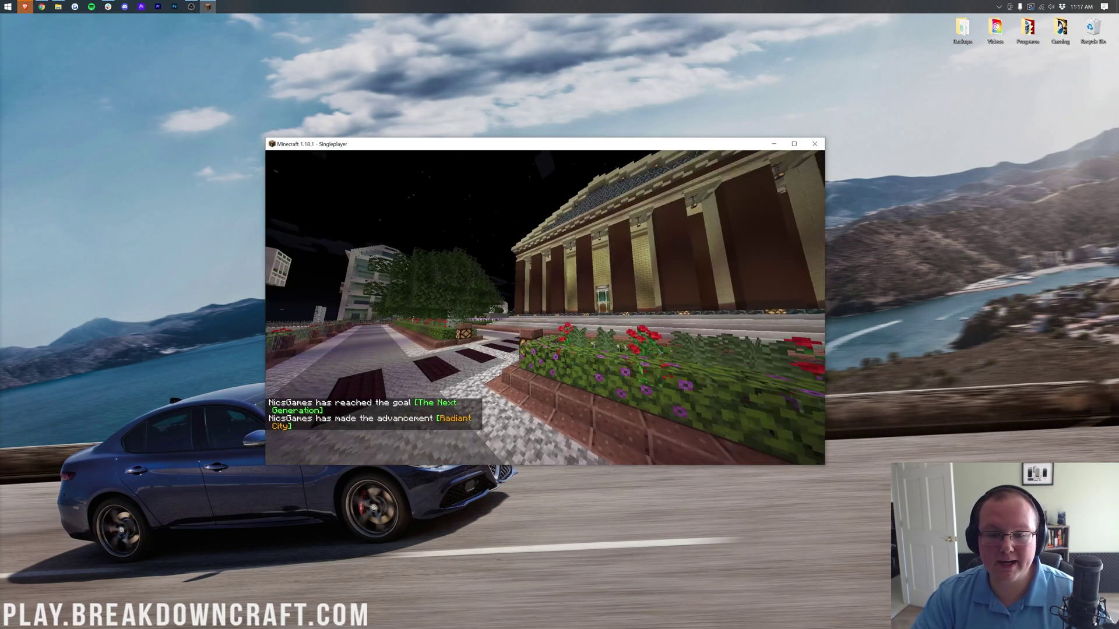
Fly along the canal into the domed building's colonnade and hall
key(w)
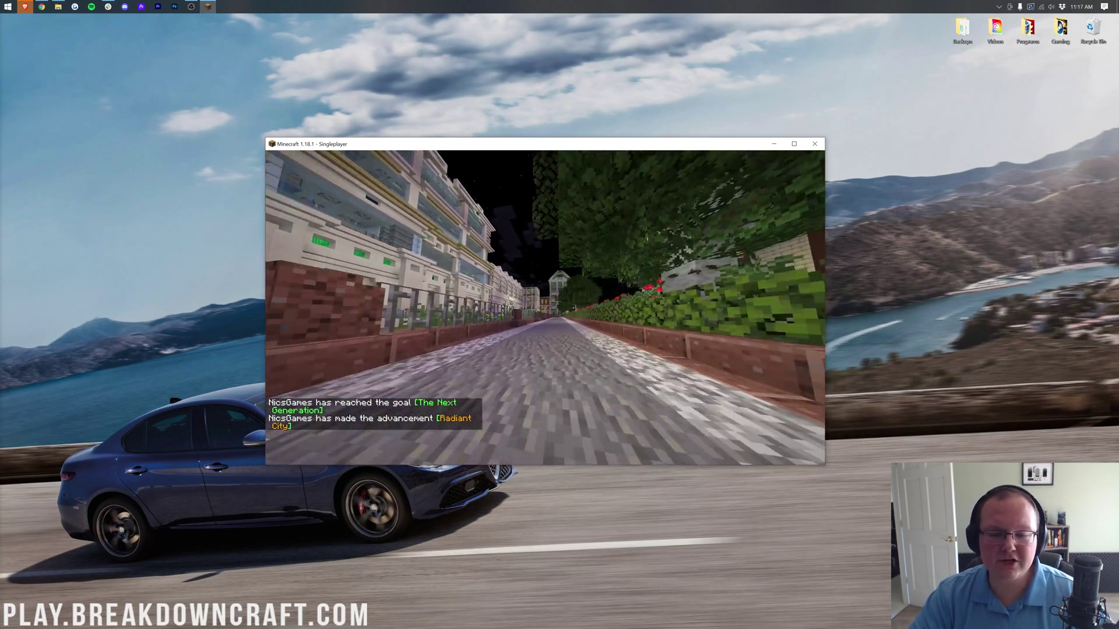
key(w)
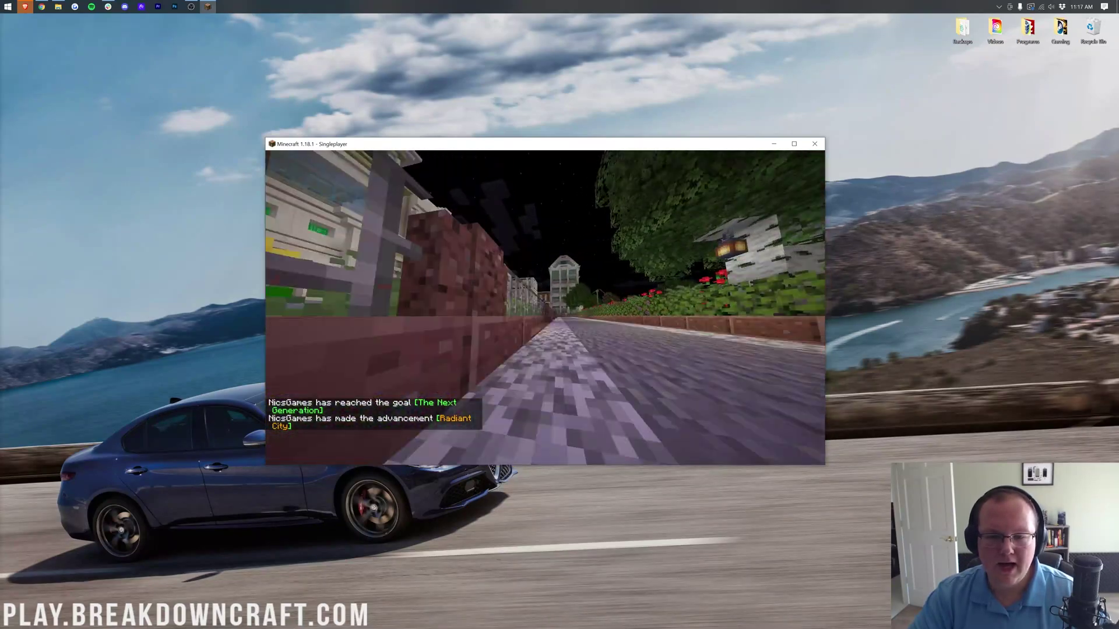
key(w)
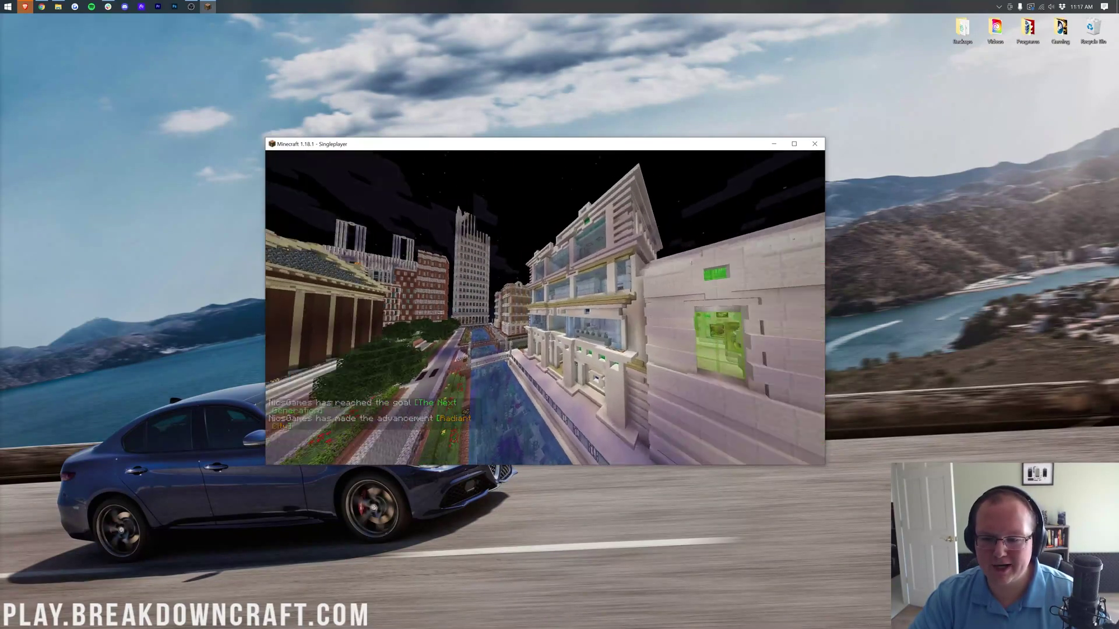
key(w)
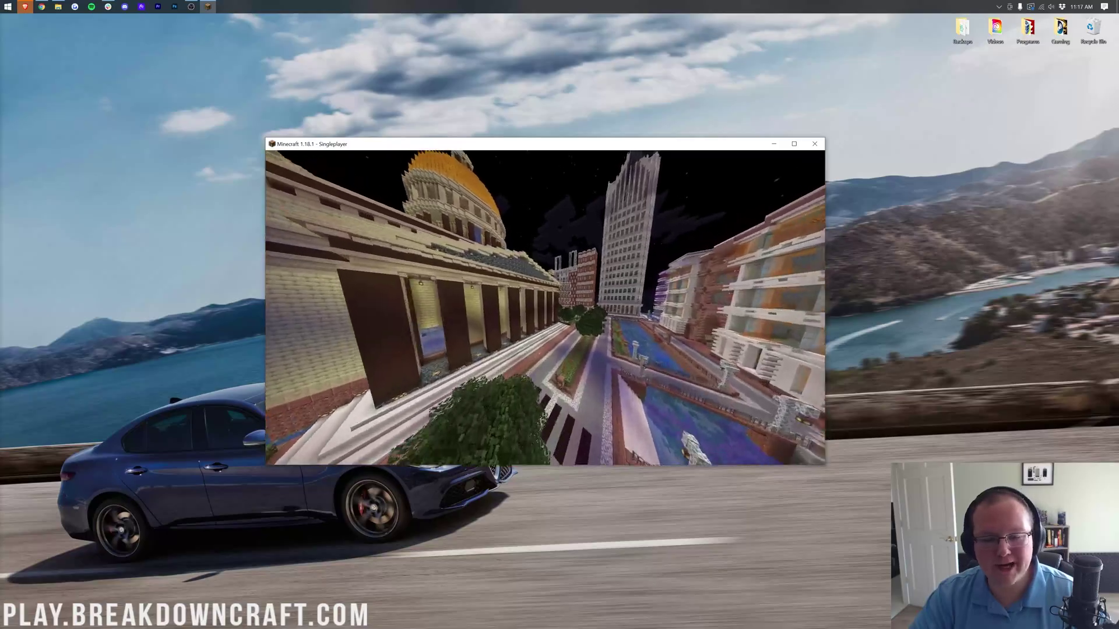
key(w)
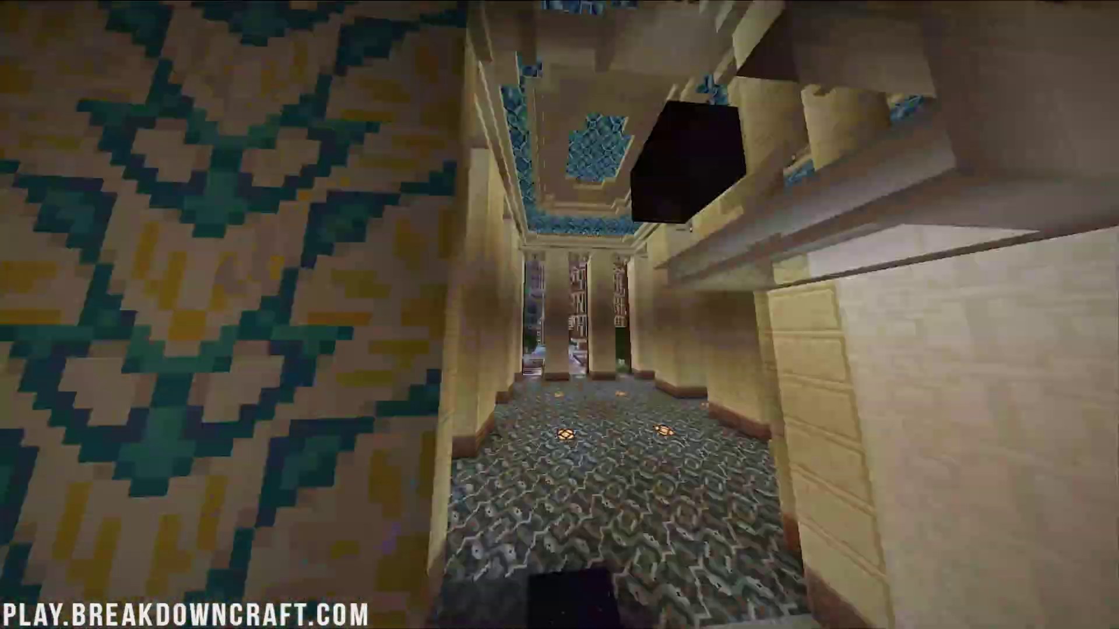
key(w)
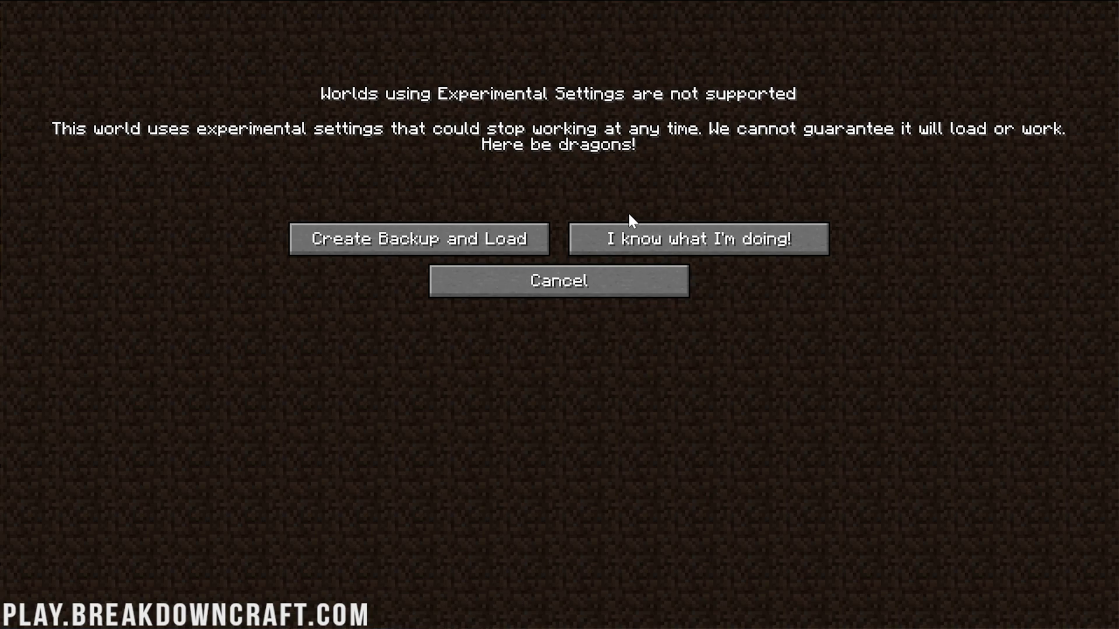
Back out of the experimental world and open Logicless Map from Singleplayer
click(587, 289)
click(570, 252)
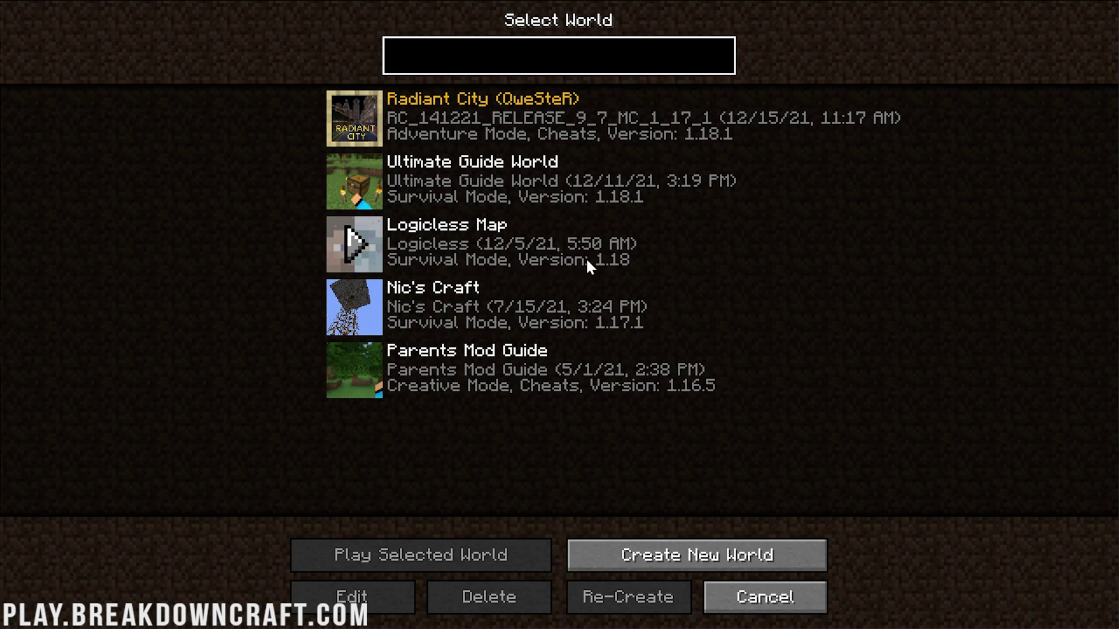
double_click(586, 258)
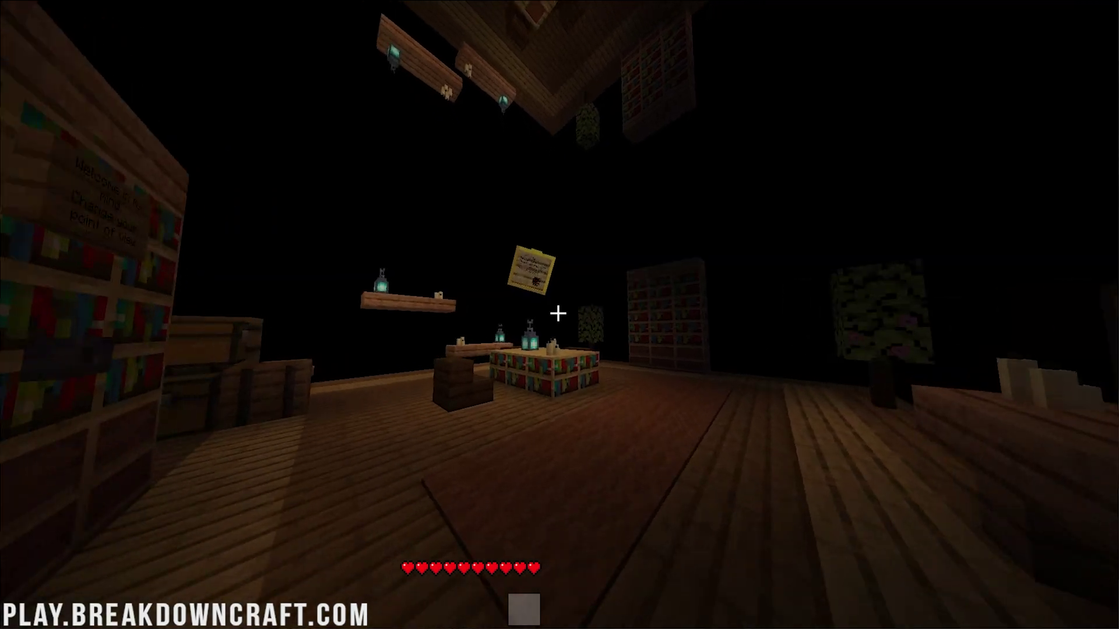
Walk around the dark library room, then pause the game
key(w)
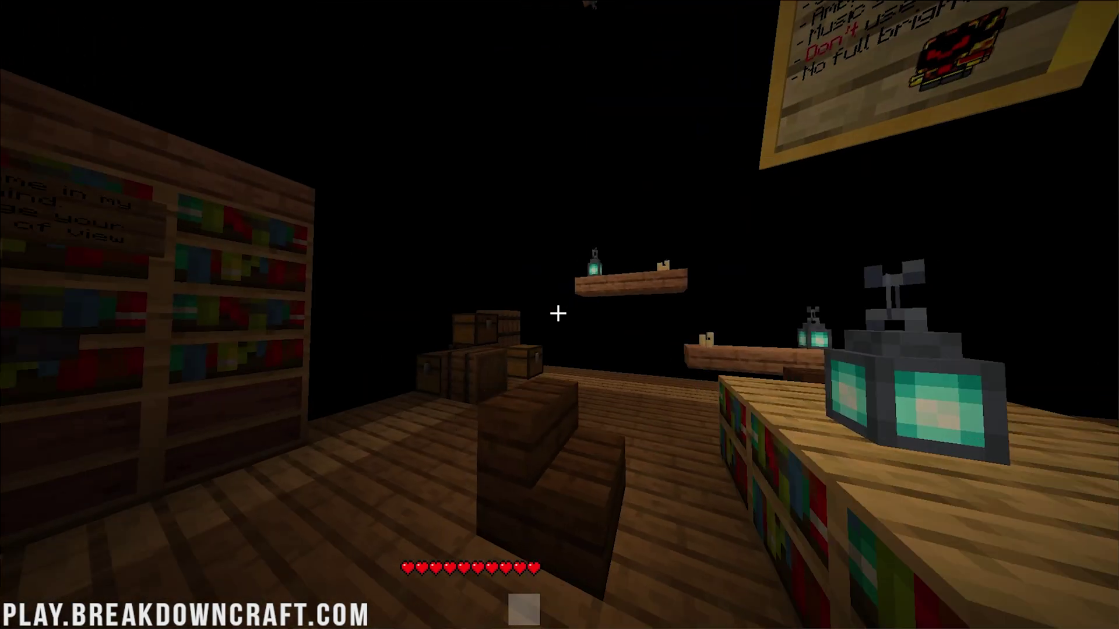
key(w)
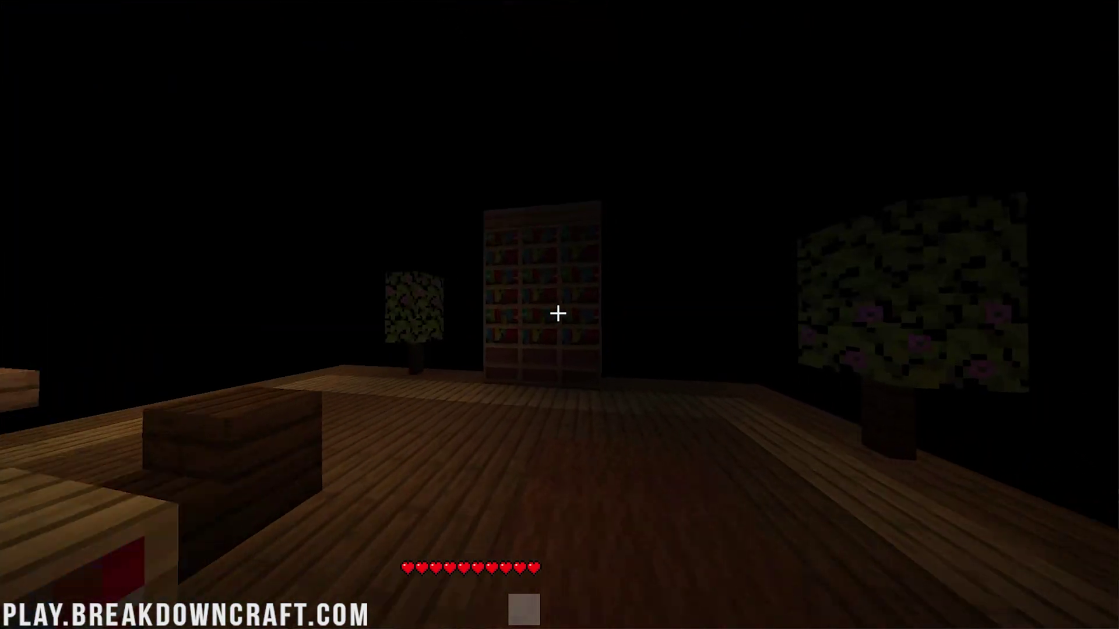
key(w)
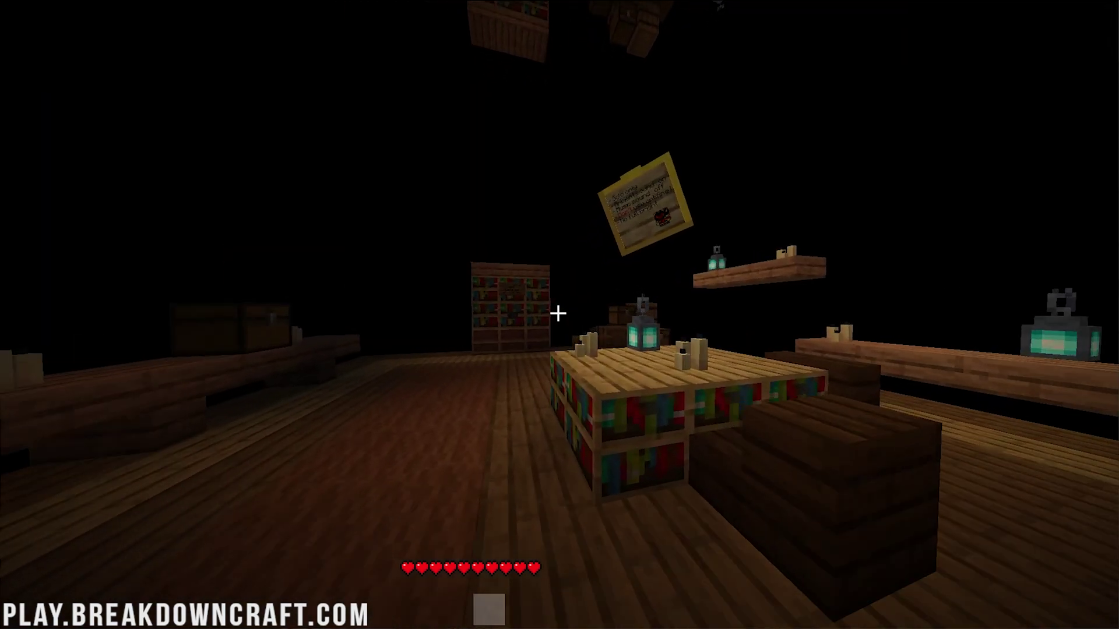
key(w)
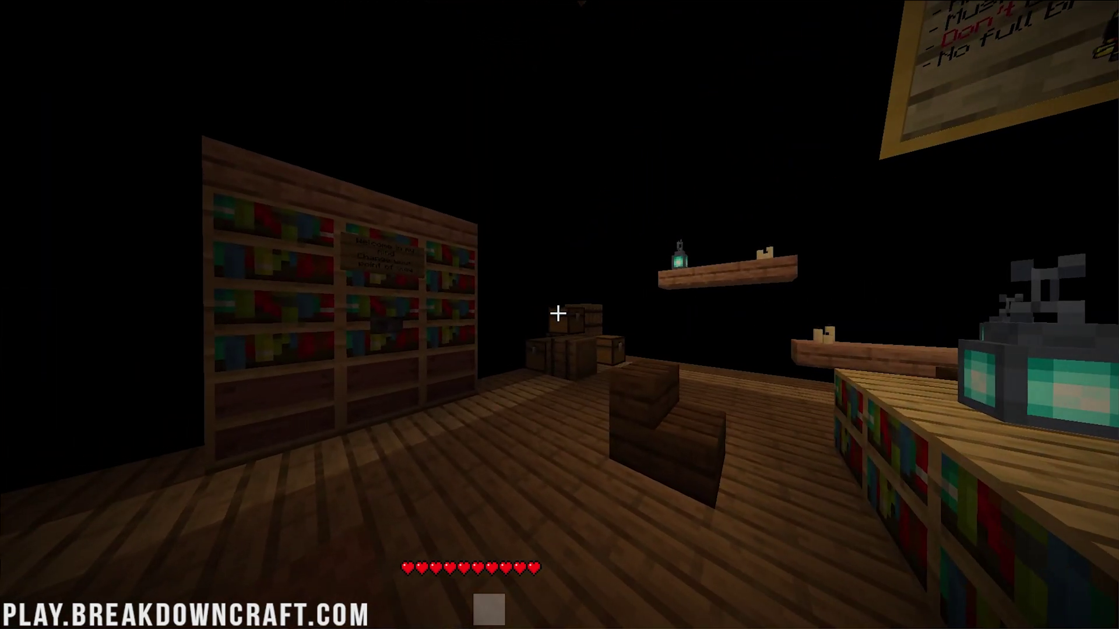
key(Escape)
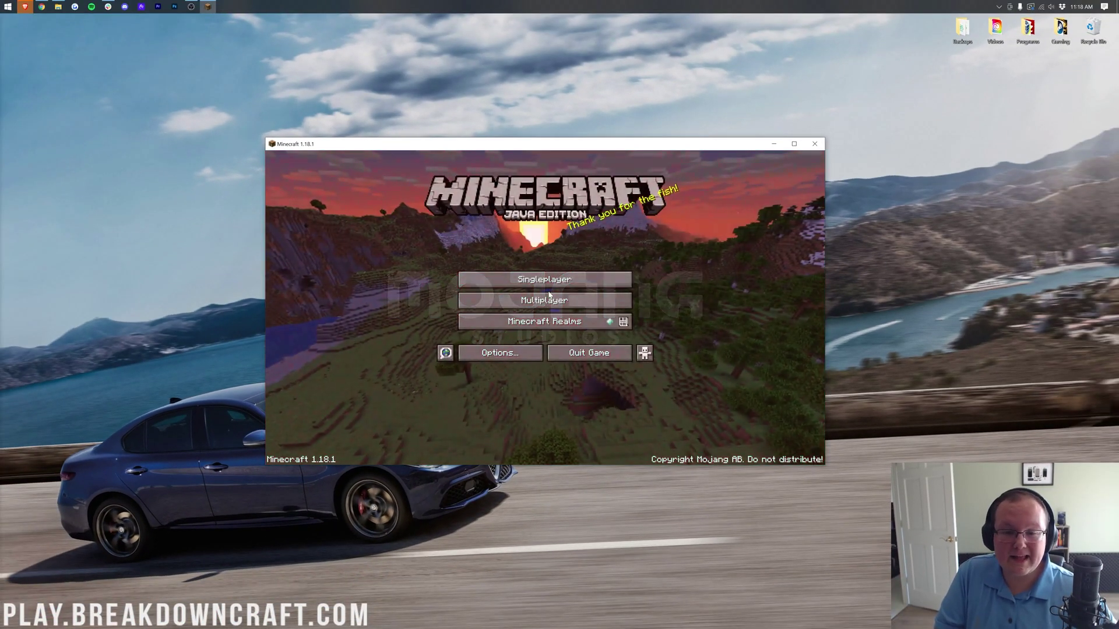
Open Singleplayer to view Logicless Map and Radiant City in the world list
click(548, 285)
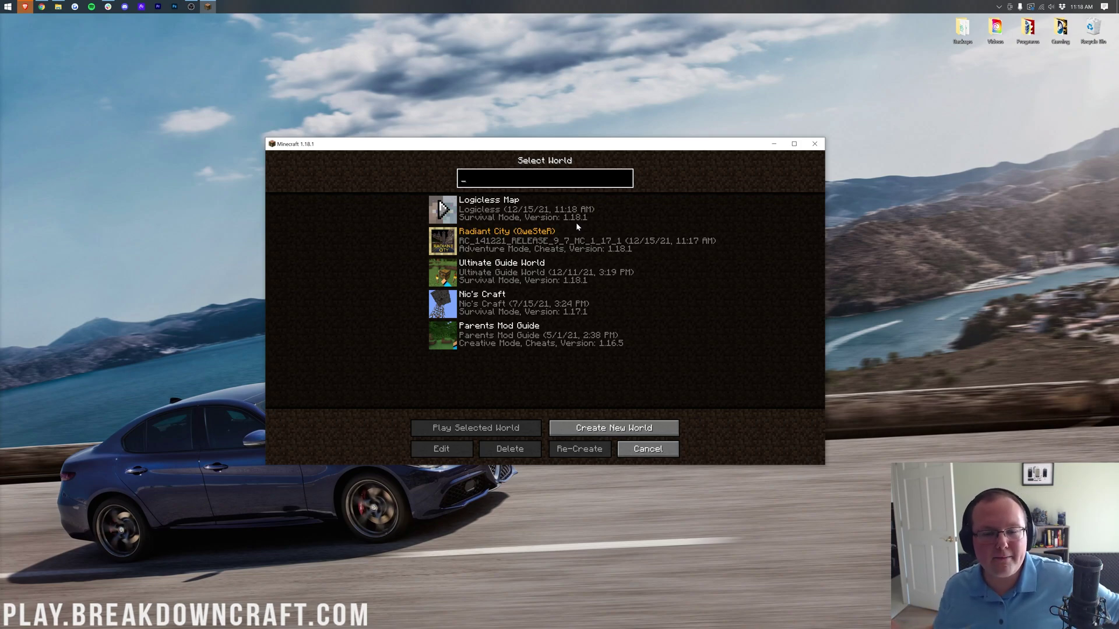
click(4, 4)
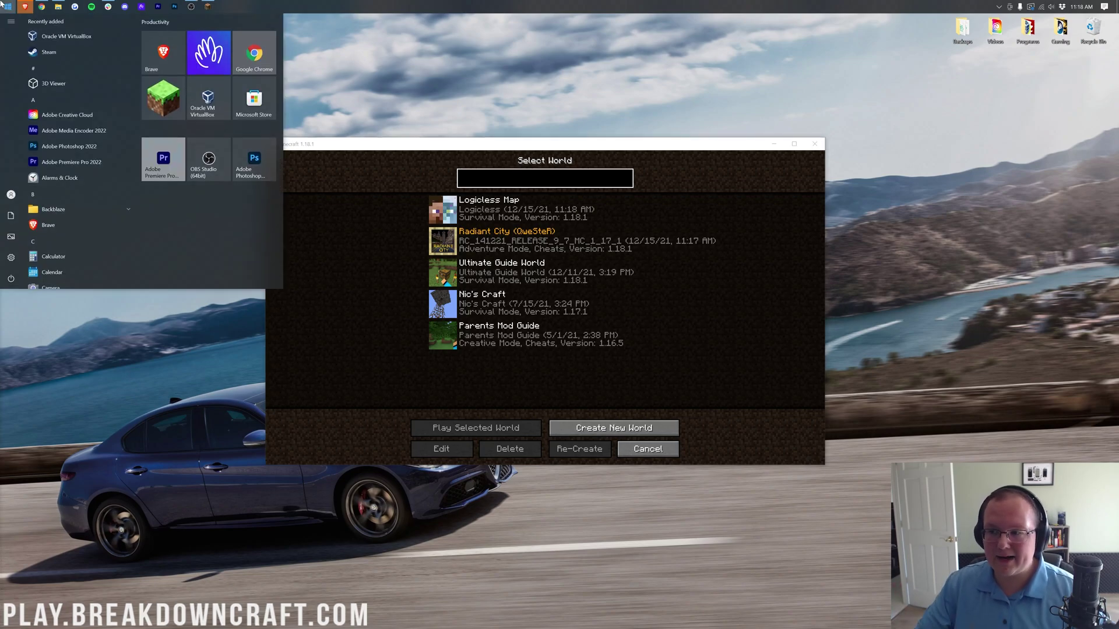
key(super+r)
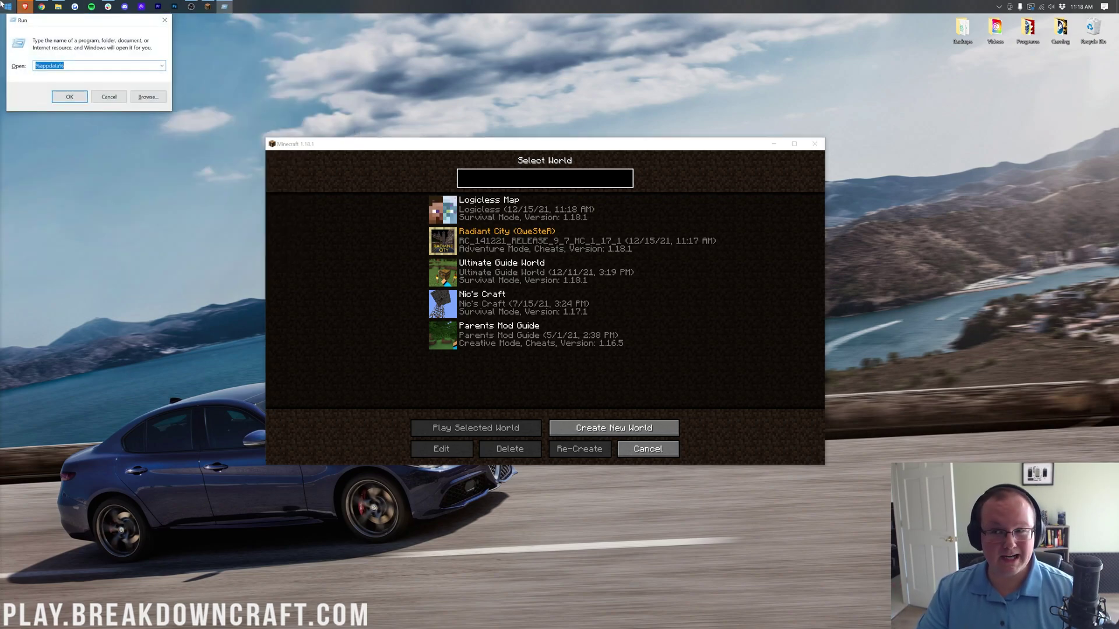
key(Return)
double_click(456, 257)
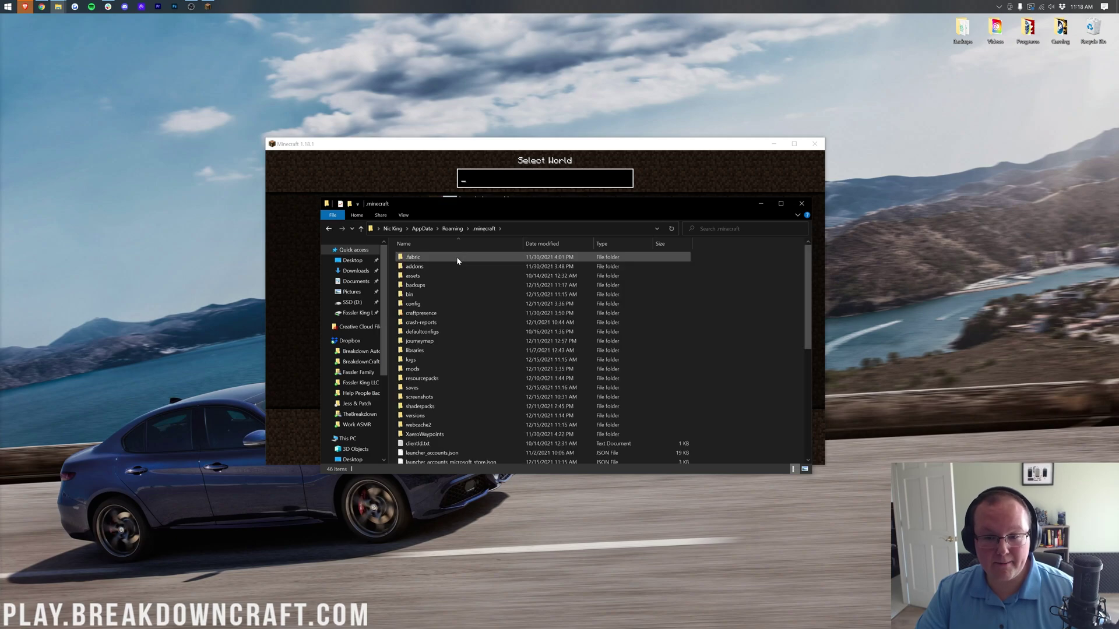
double_click(453, 285)
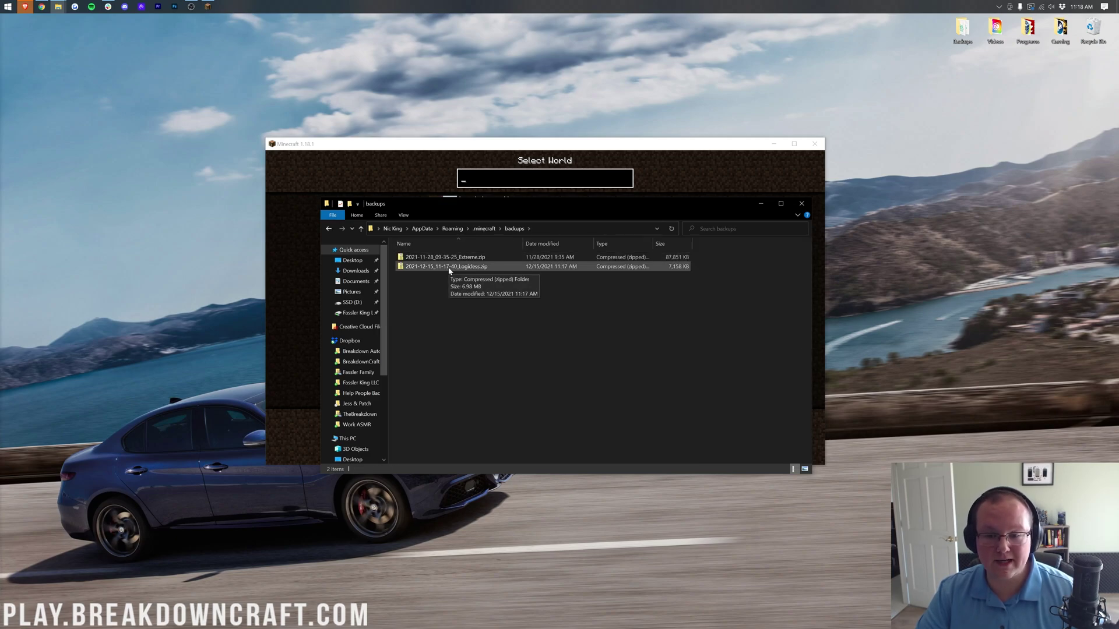
click(452, 268)
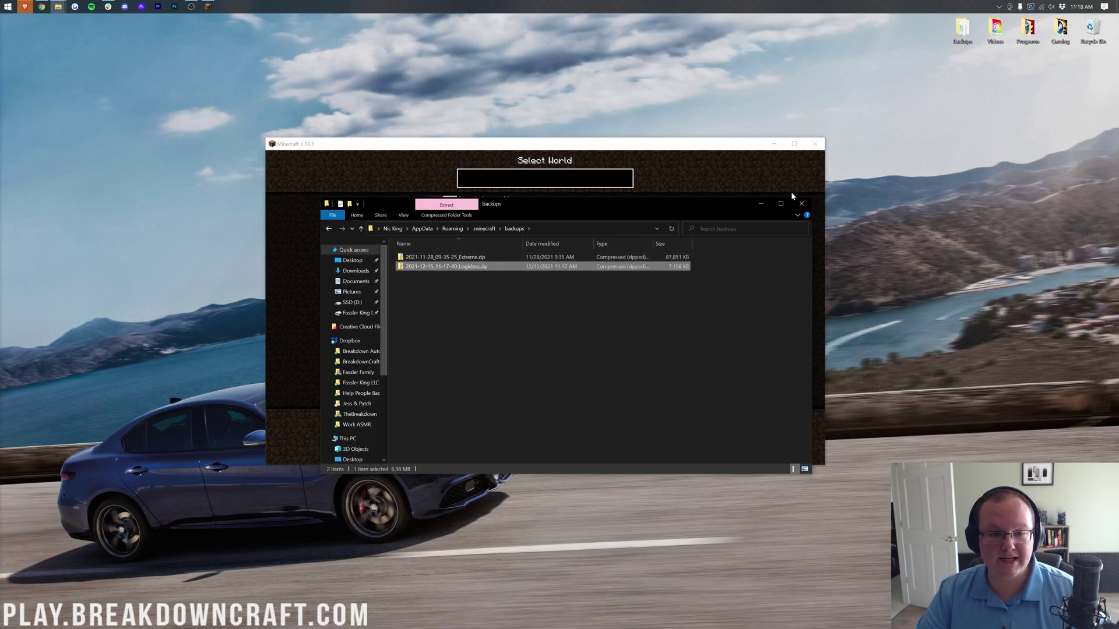
click(801, 204)
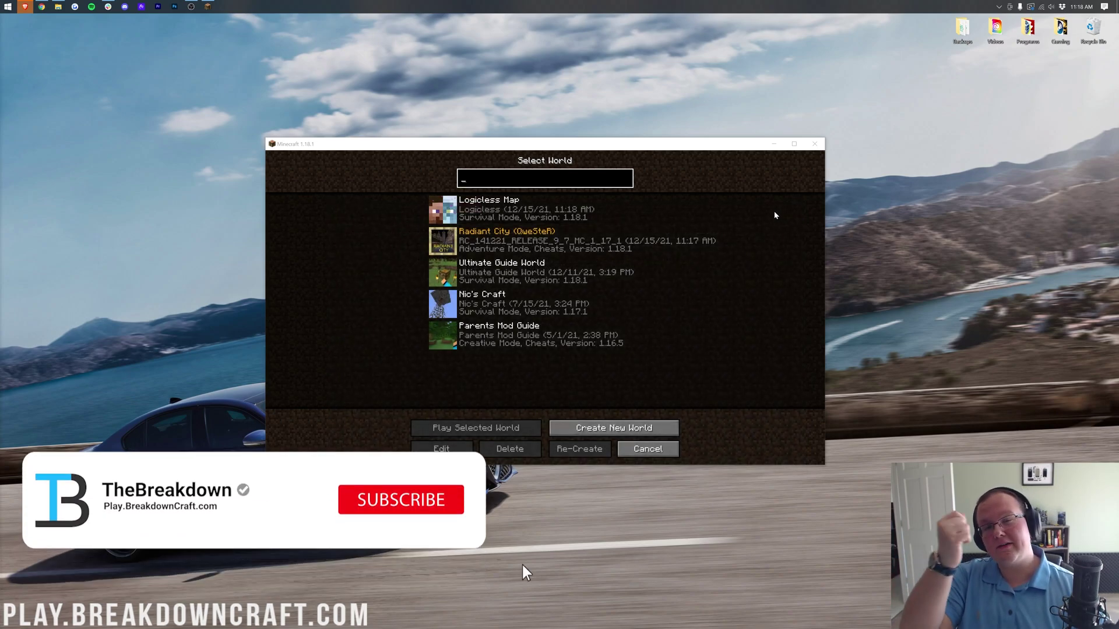